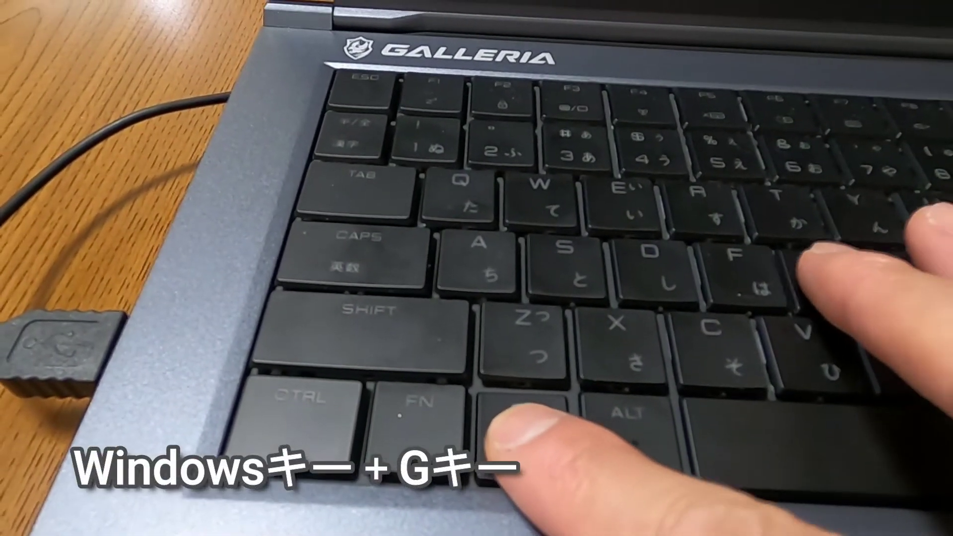
pyautogui.press('super+g')
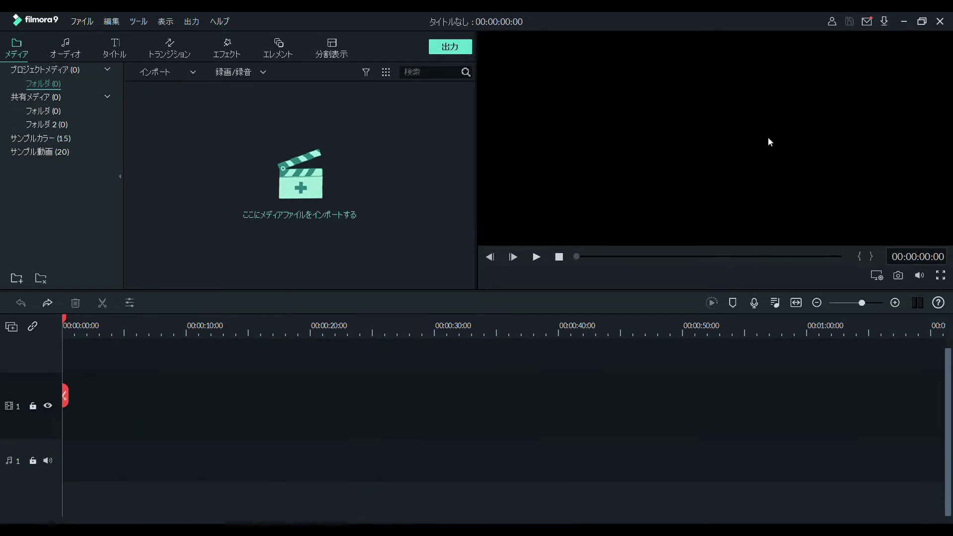
# Import the nine video clips into the project media and place GH021146 at the start of video track 1, using 30 fps
pyautogui.moveTo(328, 185); pyautogui.dragTo(328, 185)
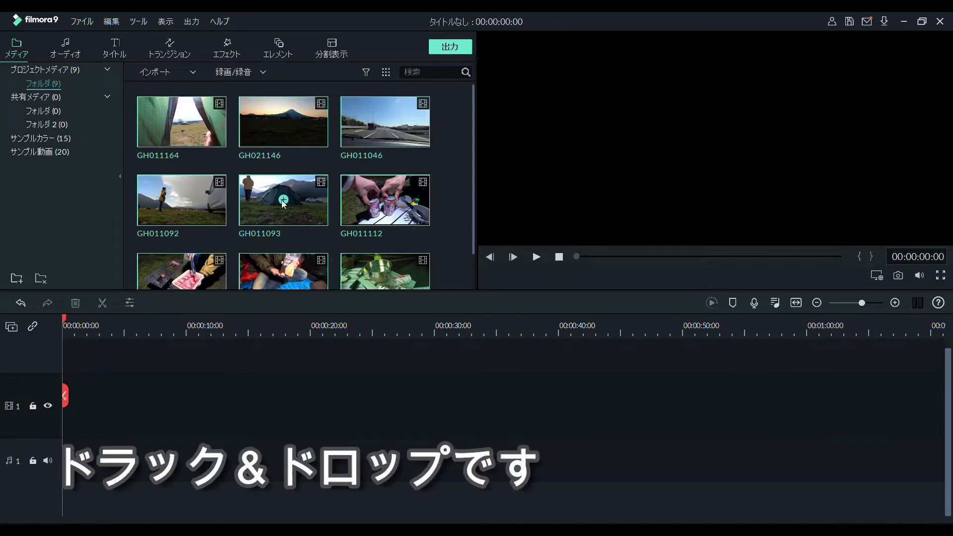
pyautogui.scroll(-1, 283, 203)
pyautogui.scroll(1, 282, 200)
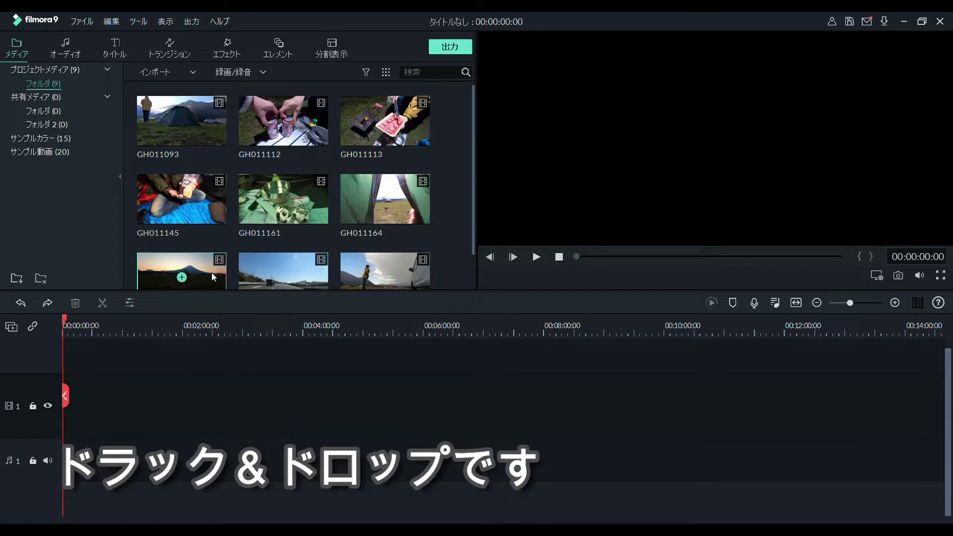
pyautogui.moveTo(207, 267)
pyautogui.mouseDown()
pyautogui.moveTo(179, 366)
pyautogui.moveTo(29, 407)
pyautogui.mouseUp()
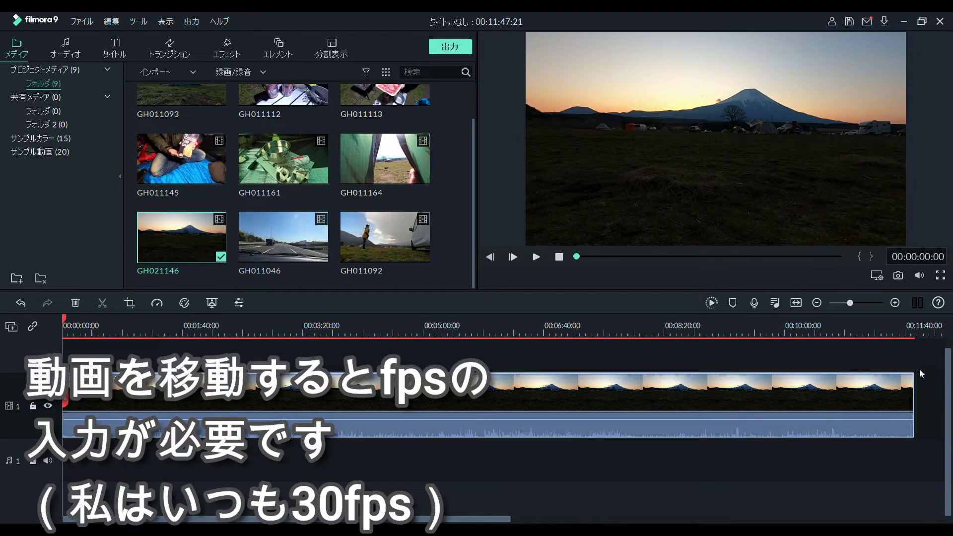
# Append clip GH011092 to video track 1 directly after the end of GH021146
pyautogui.click(915, 323)
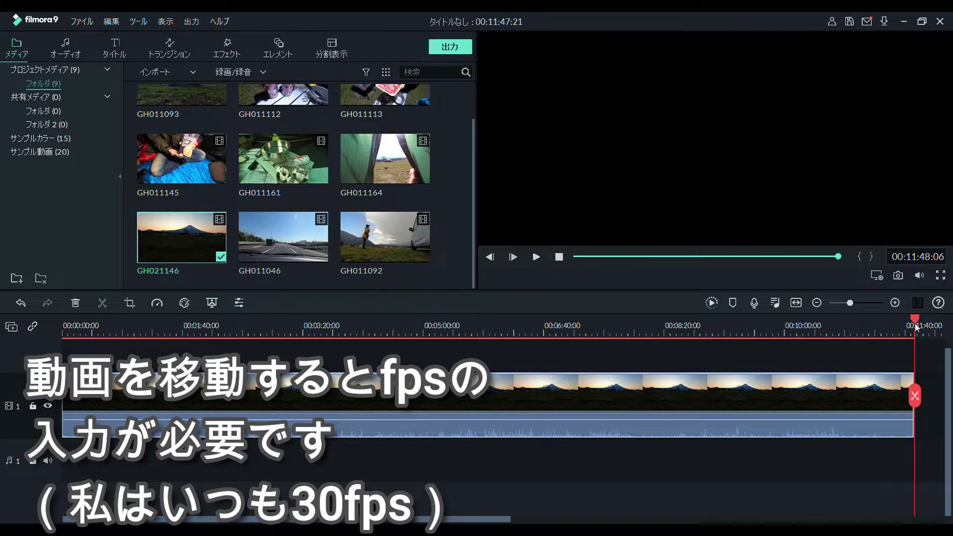
pyautogui.moveTo(915, 322)
pyautogui.mouseDown()
pyautogui.moveTo(489, 318)
pyautogui.moveTo(909, 325)
pyautogui.mouseUp()
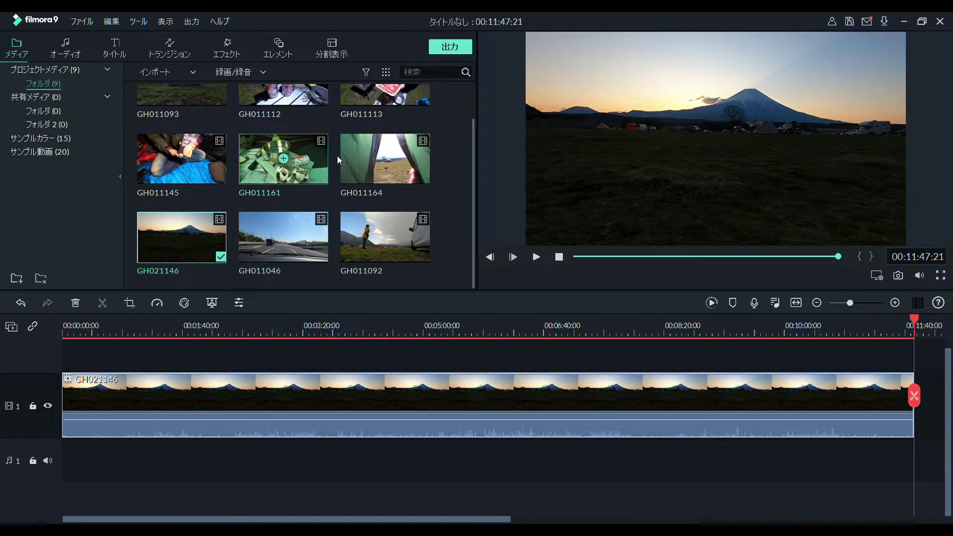
pyautogui.click(386, 237)
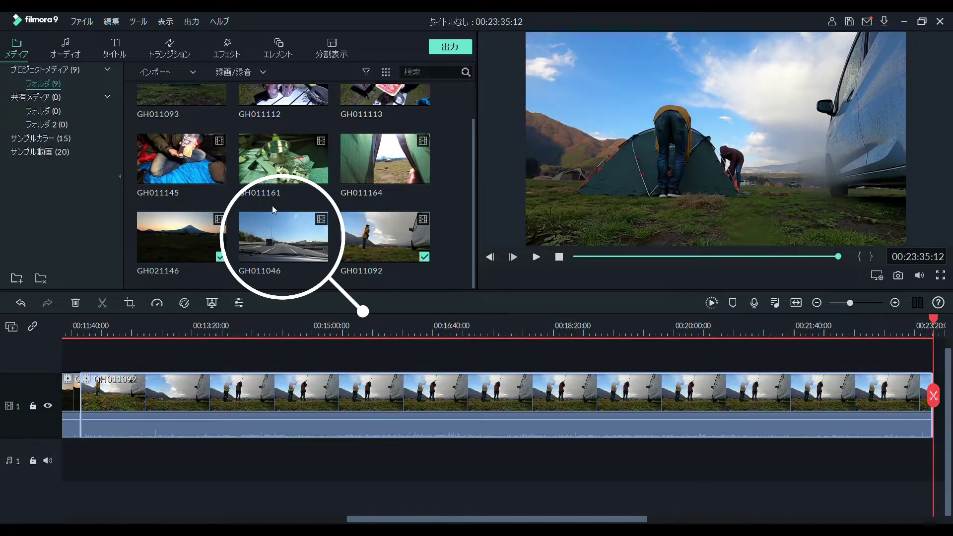
# Append GH011093 and all remaining project clips in sequence on video track 1, finishing with GH011046
pyautogui.scroll(1, 246, 203)
pyautogui.scroll(-1, 247, 203)
pyautogui.scroll(1, 246, 202)
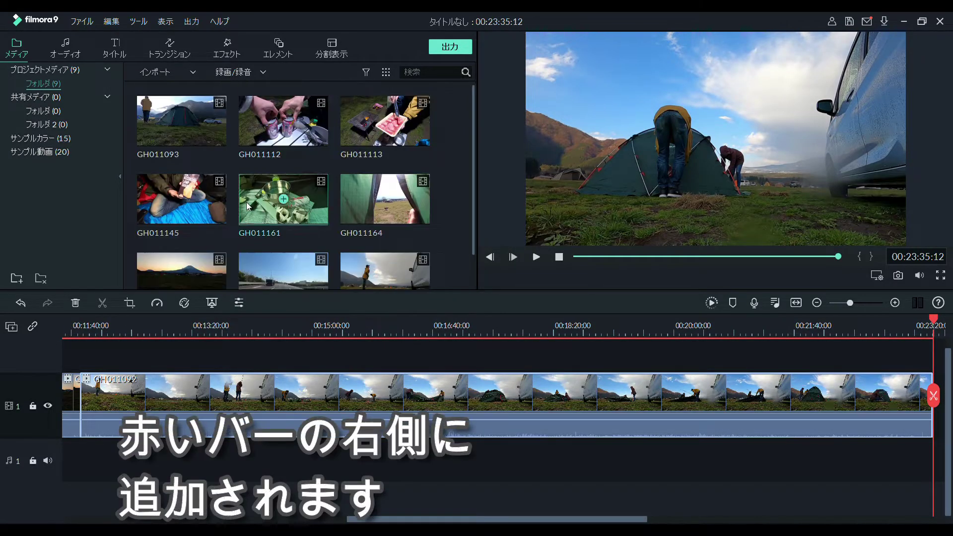
pyautogui.click(183, 122)
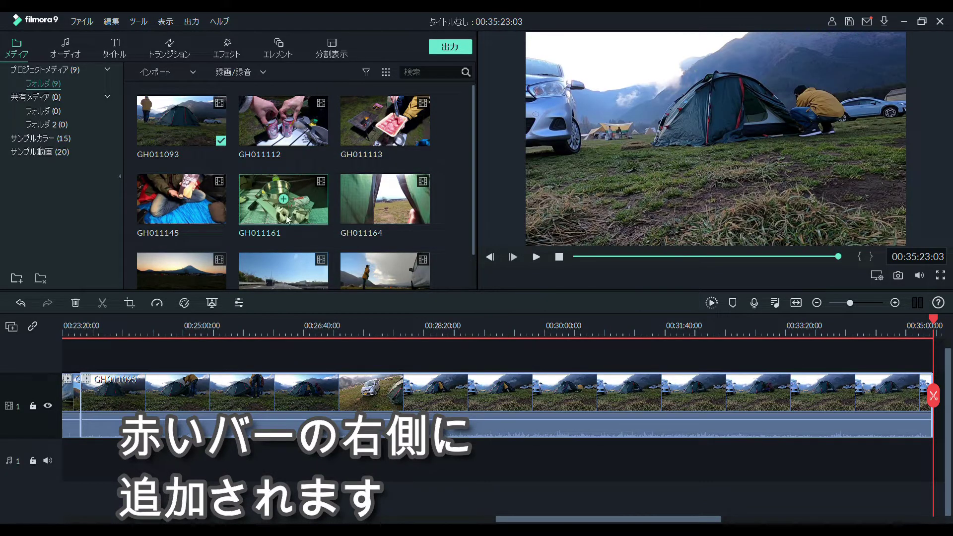
pyautogui.scroll(-1, 286, 216)
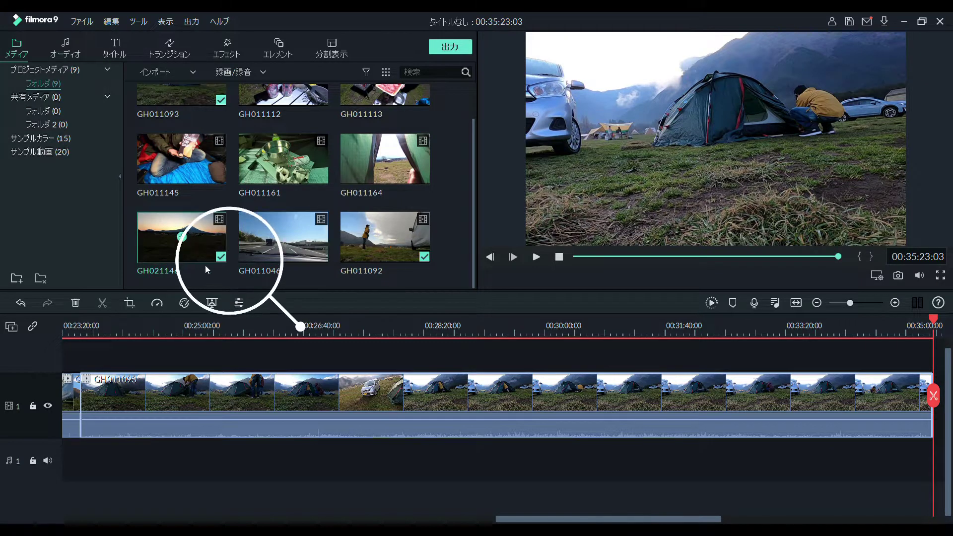
pyautogui.moveTo(224, 245)
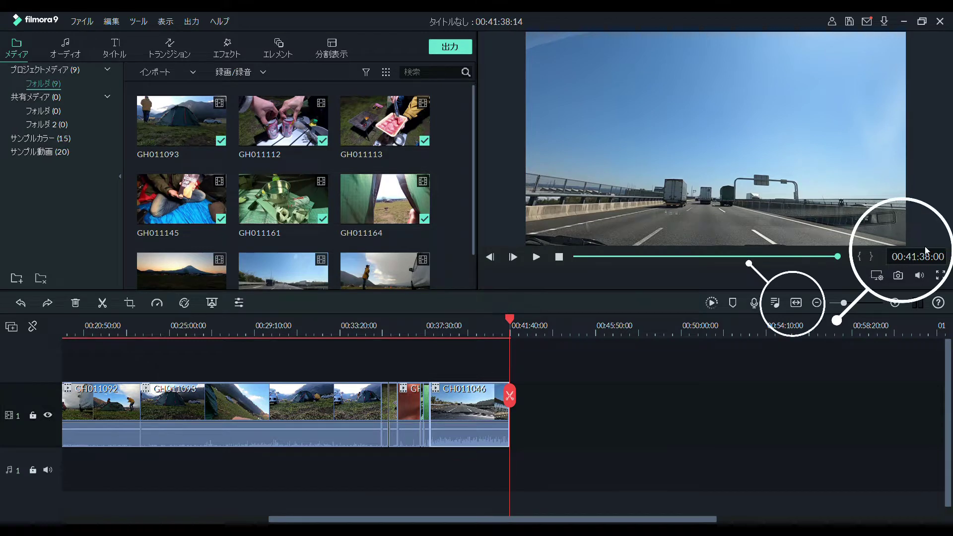
# Split clip GH021146 at 00:03:54:17 and ripple-delete the part after the cut so the following clips close the gap
pyautogui.click(798, 304)
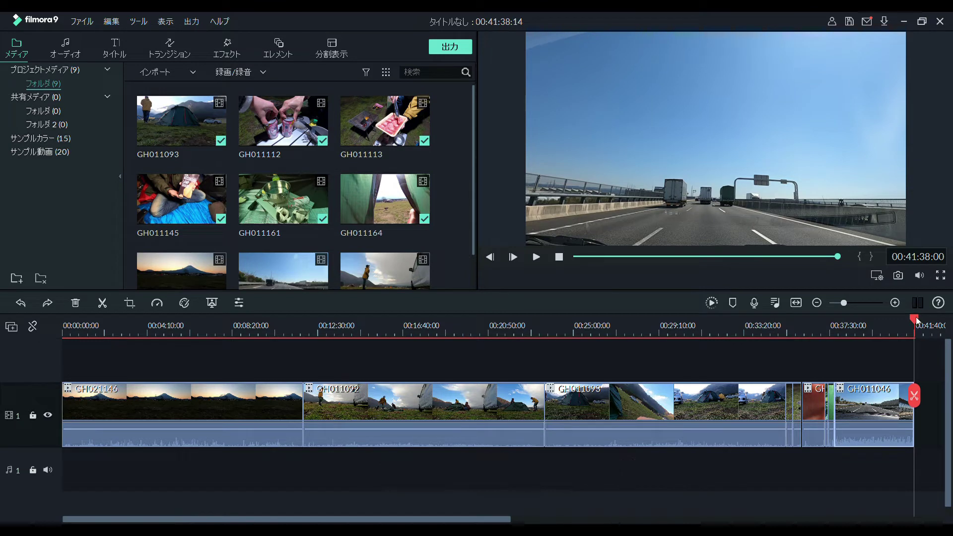
pyautogui.moveTo(917, 321); pyautogui.dragTo(142, 326)
pyautogui.click(141, 395)
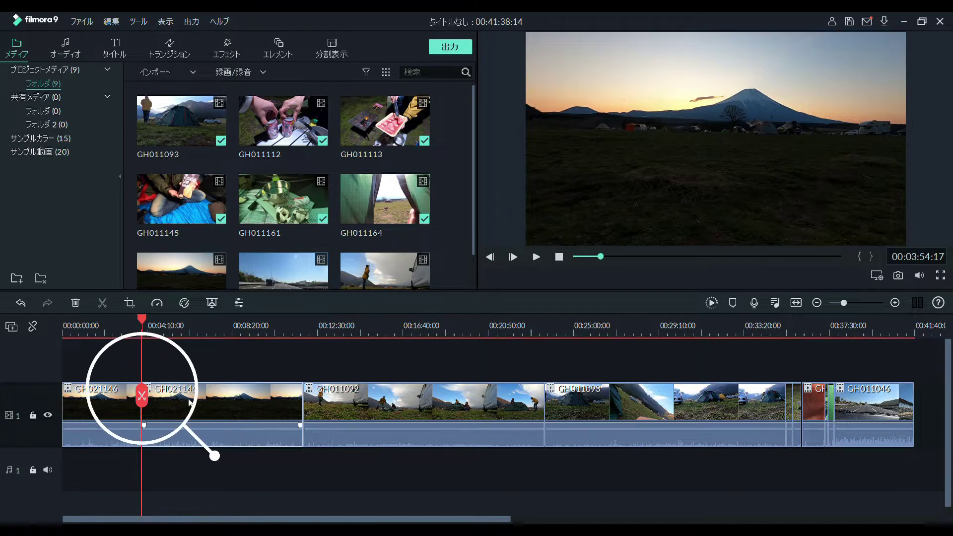
pyautogui.click(173, 419)
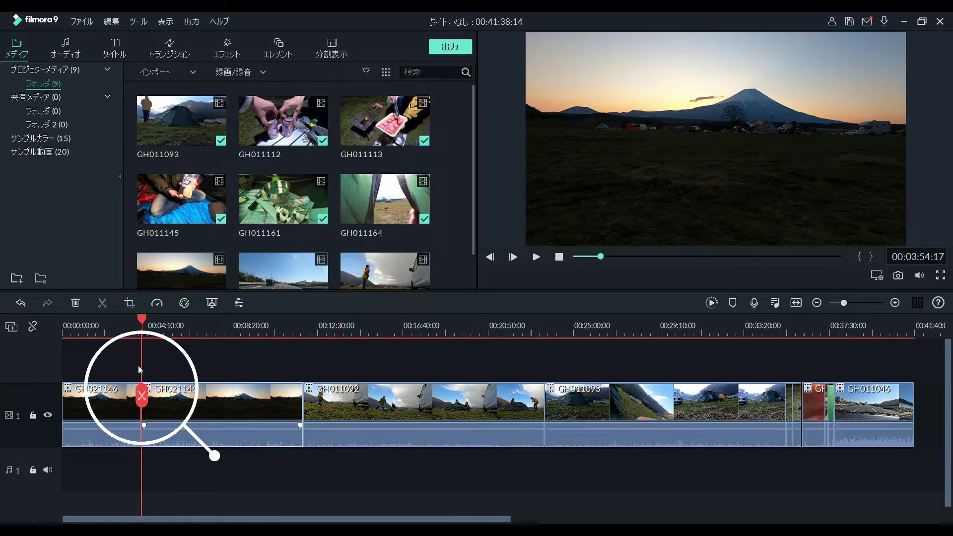
pyautogui.click(75, 303)
pyautogui.click(20, 304)
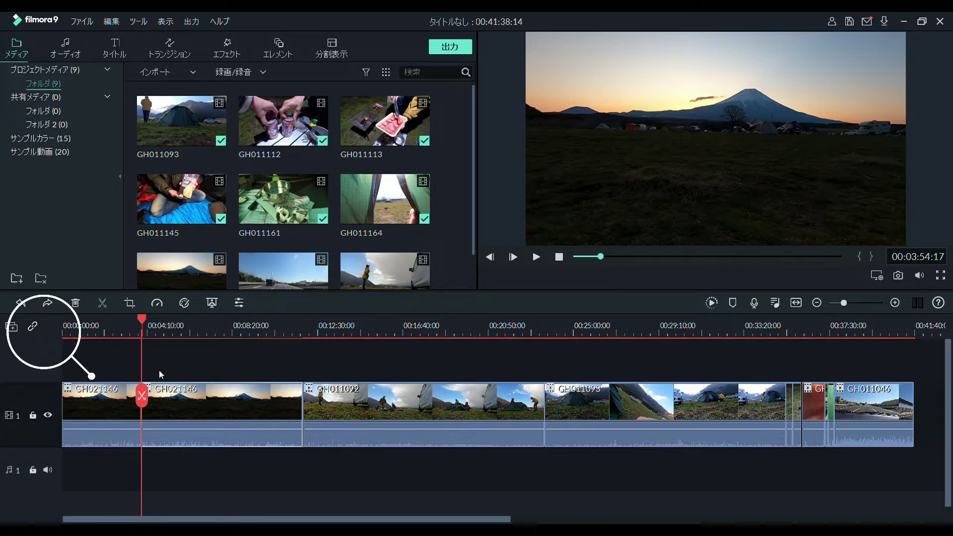
pyautogui.click(76, 303)
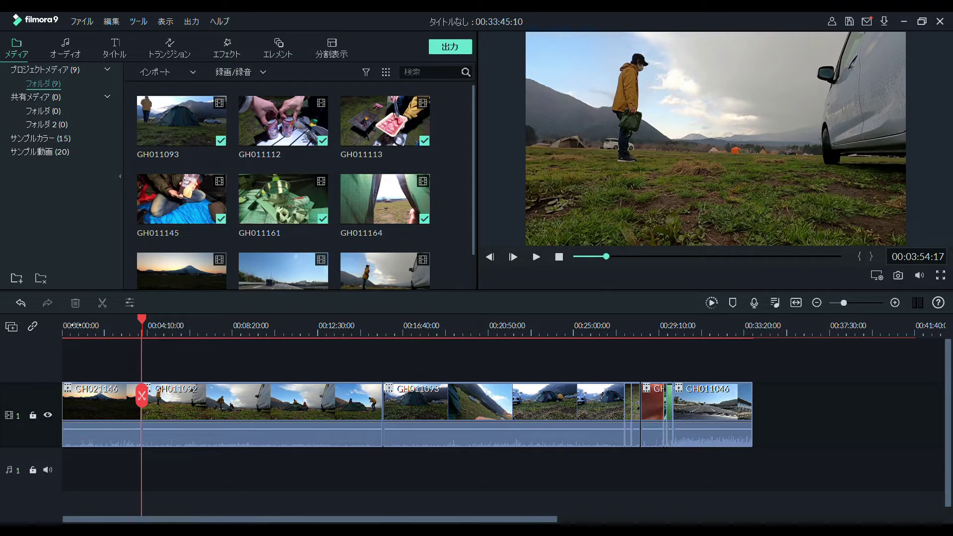
# Preview the opening of the timeline, split GH021146 at 00:00:25:13 and delete the part after the cut
pyautogui.moveTo(74, 325); pyautogui.dragTo(47, 322)
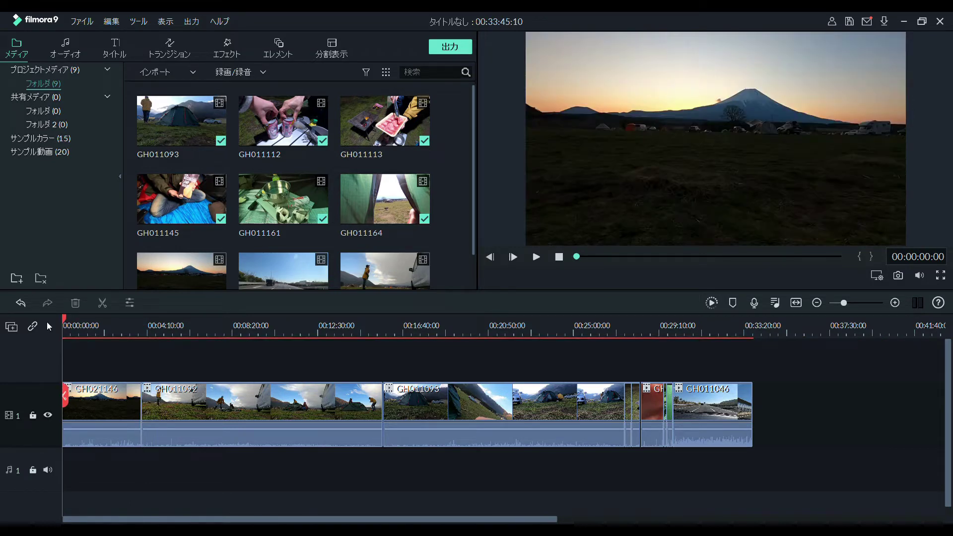
pyautogui.press('space')
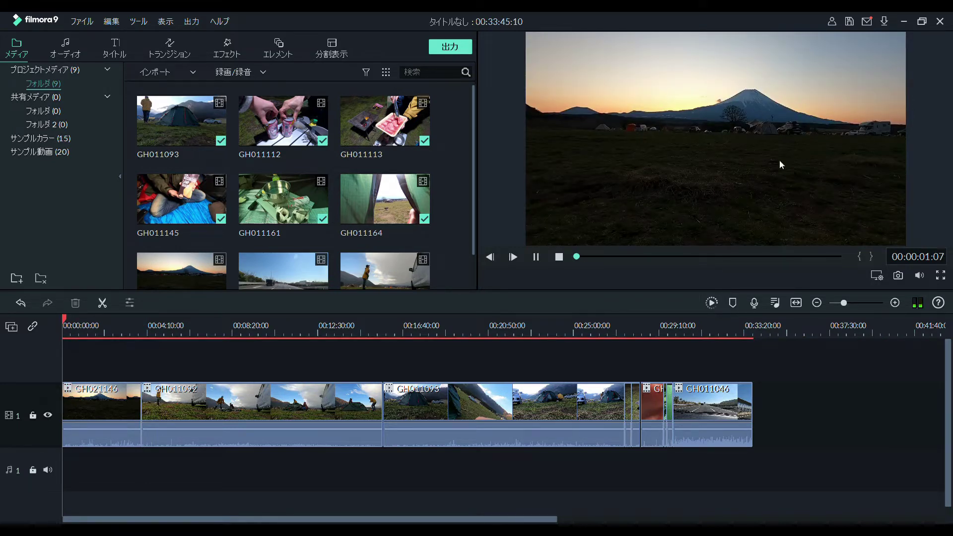
pyautogui.press('space')
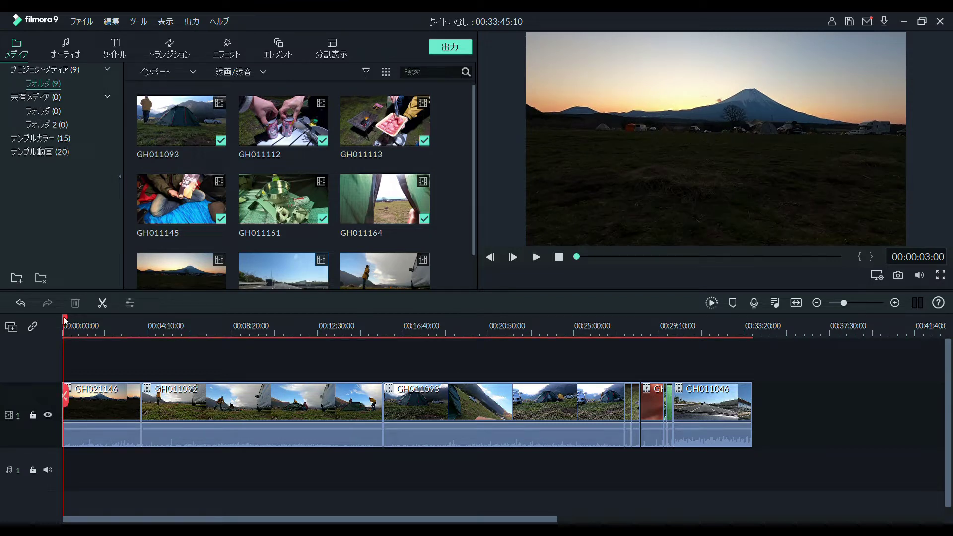
pyautogui.moveTo(64, 321); pyautogui.dragTo(72, 324)
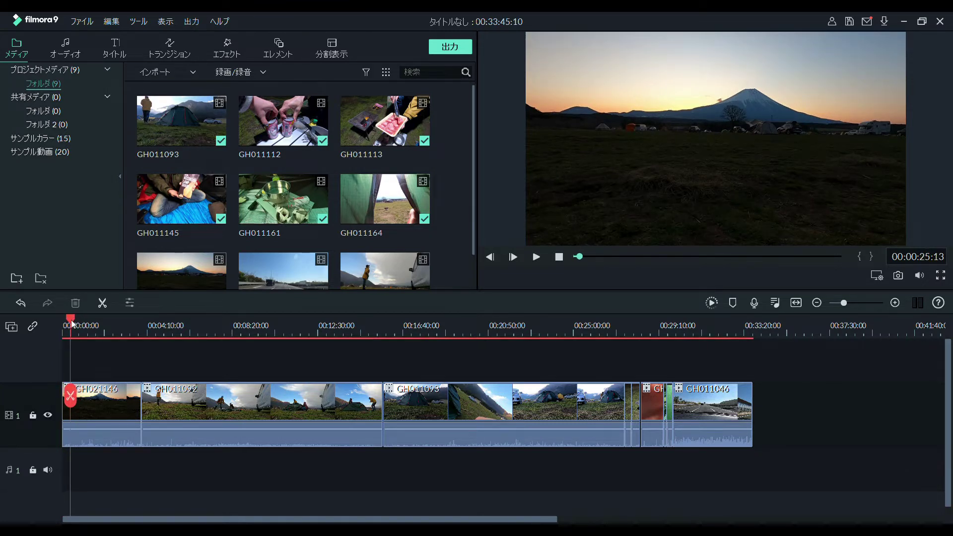
pyautogui.click(101, 410)
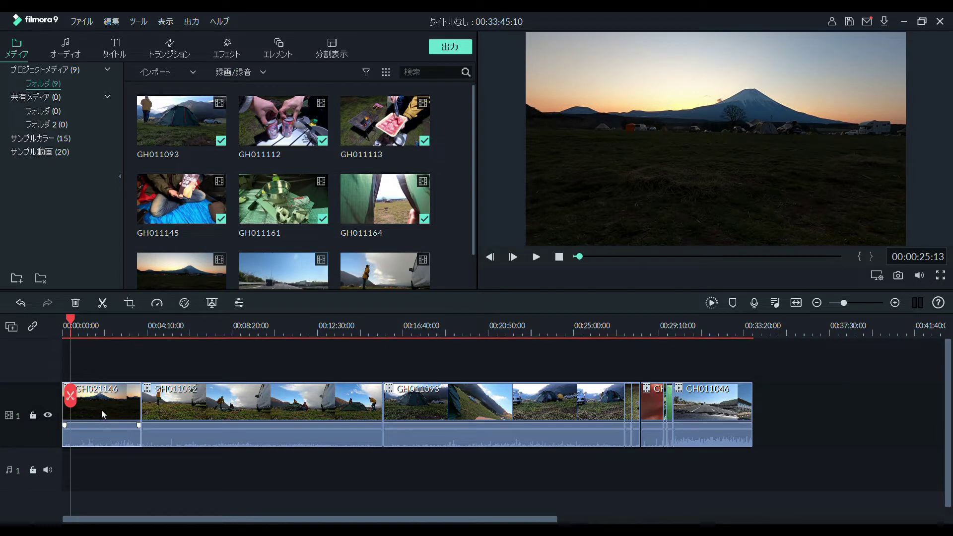
pyautogui.click(71, 396)
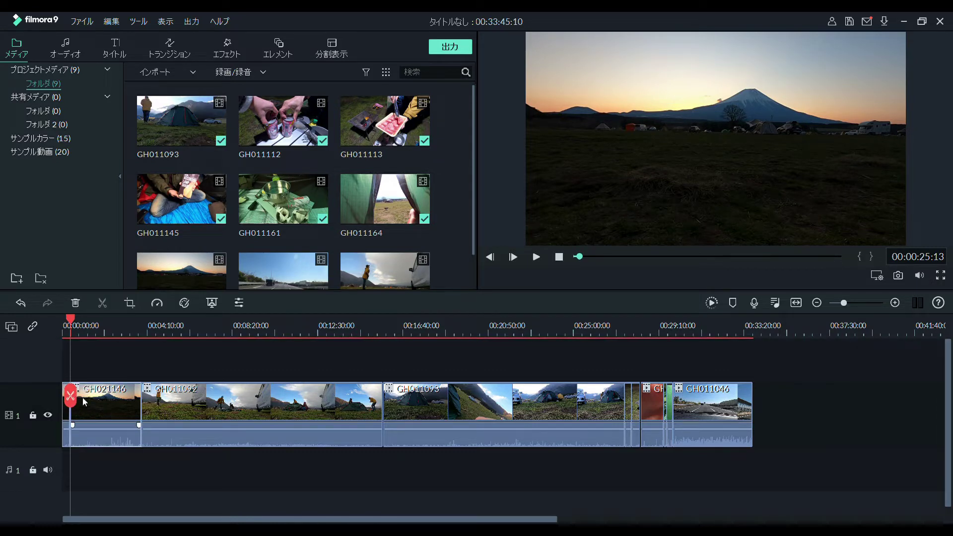
pyautogui.click(76, 304)
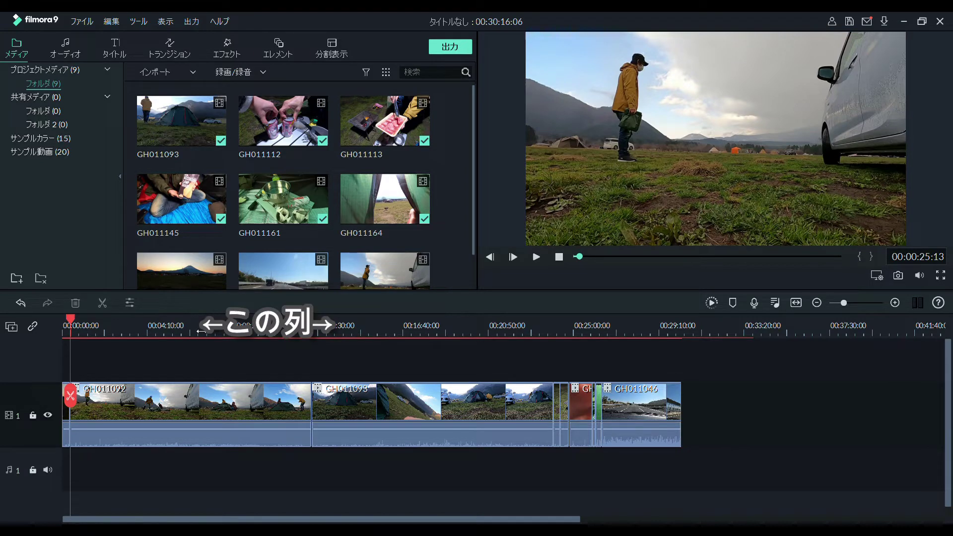
# Examine clip GH011092 and its neighbours along the timeline at closer zoom levels and return the playhead to the start
pyautogui.moveTo(201, 331); pyautogui.dragTo(321, 367)
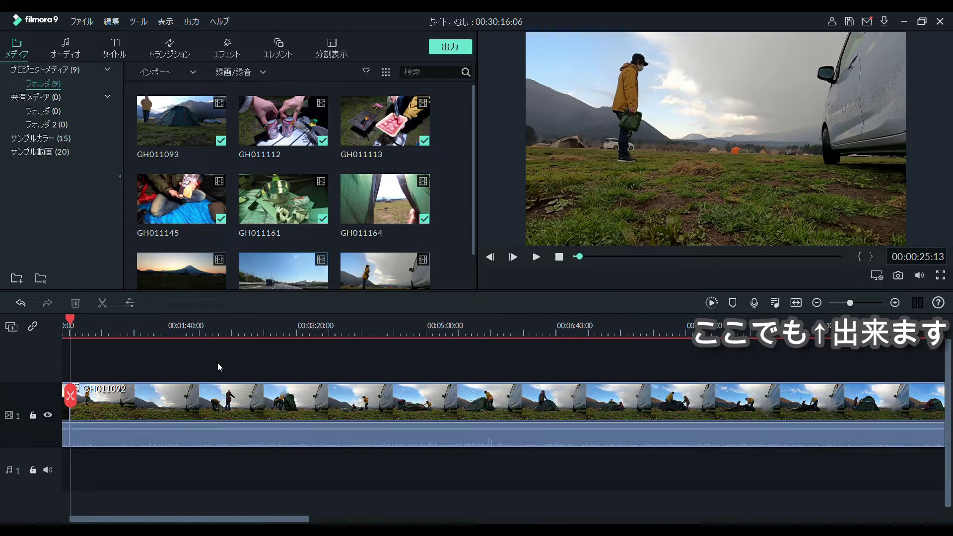
pyautogui.click(395, 395)
pyautogui.hscroll(5, 395, 395)
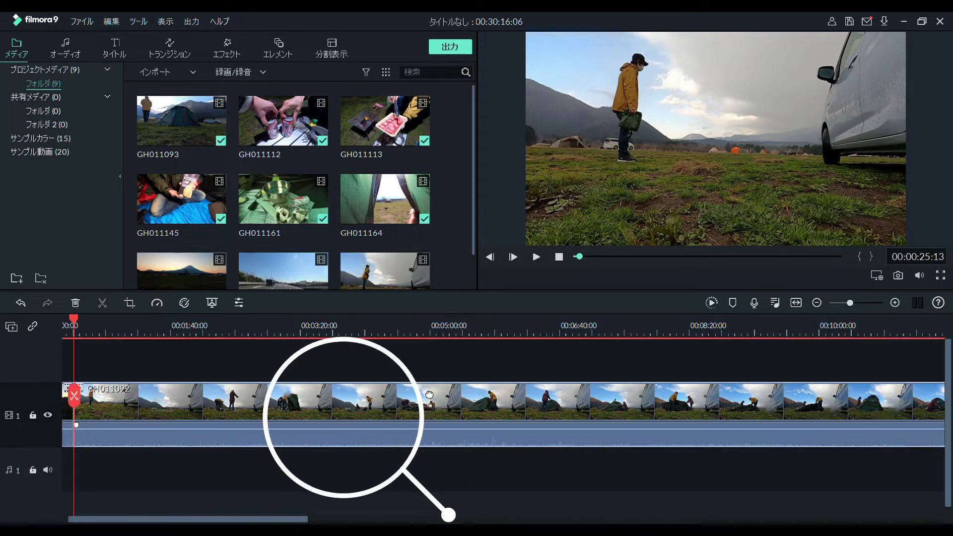
pyautogui.hscroll(-2, 395, 395)
pyautogui.hscroll(5, 447, 392)
pyautogui.hscroll(-6, 496, 387)
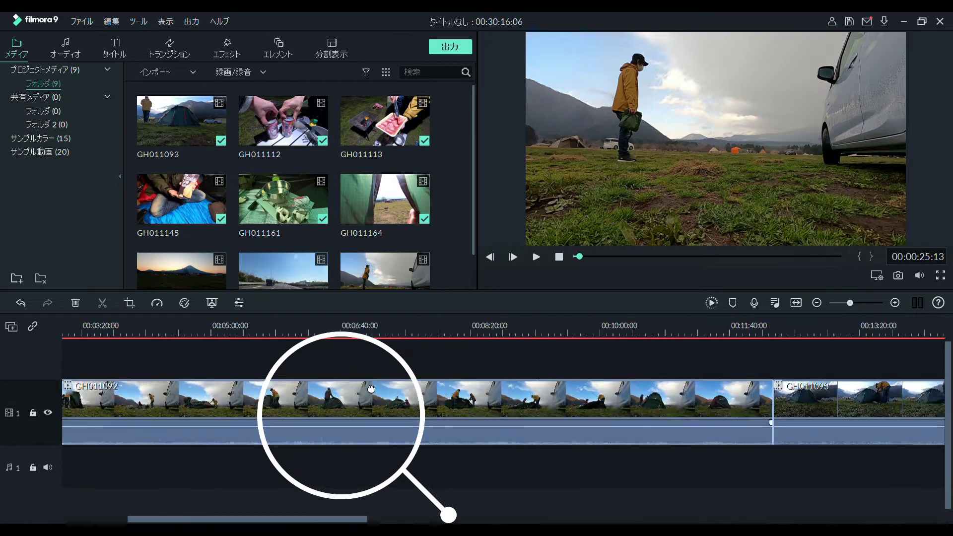
pyautogui.hscroll(-4, 502, 385)
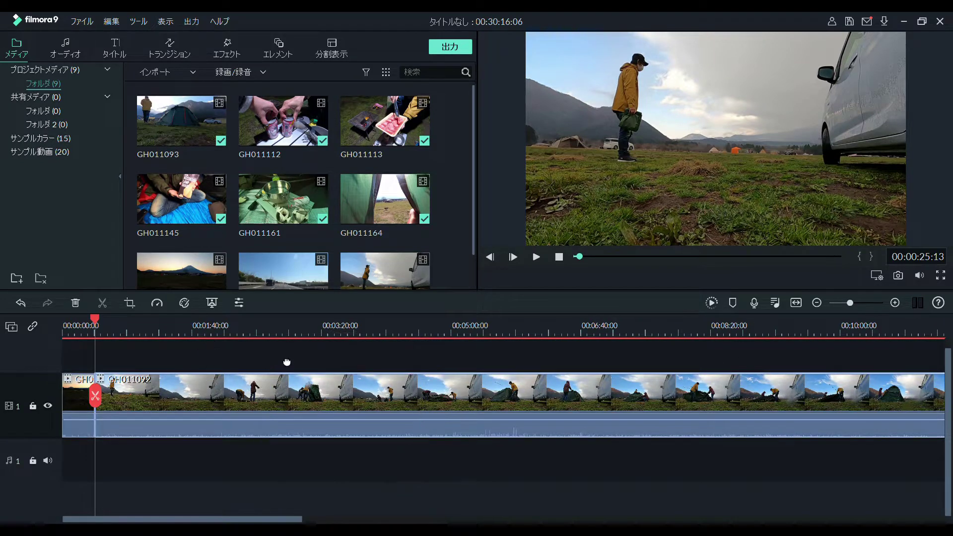
pyautogui.scroll(1, 342, 362)
pyautogui.press('Home')
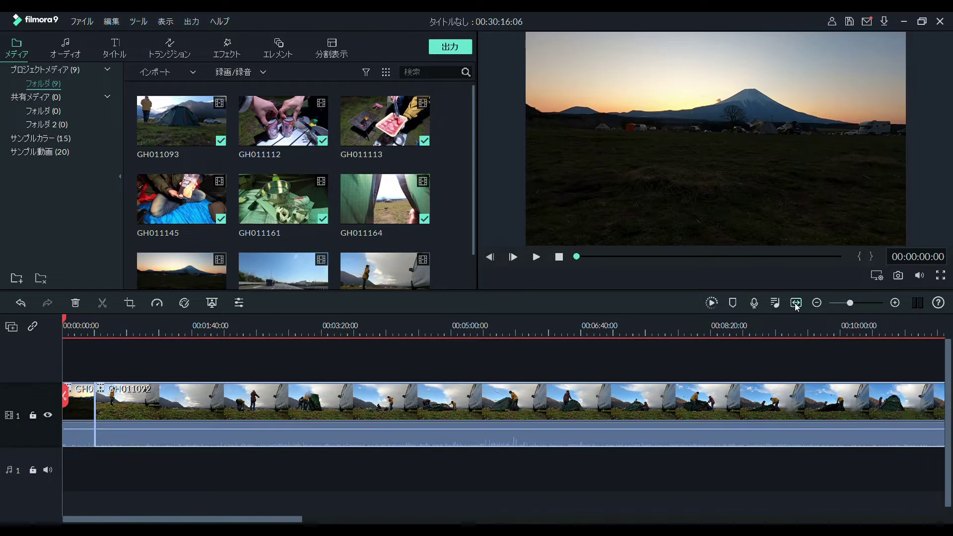
# Split clip GH011092 at 00:07:41:09 and delete the part after the cut
pyautogui.click(796, 304)
pyautogui.click(279, 326)
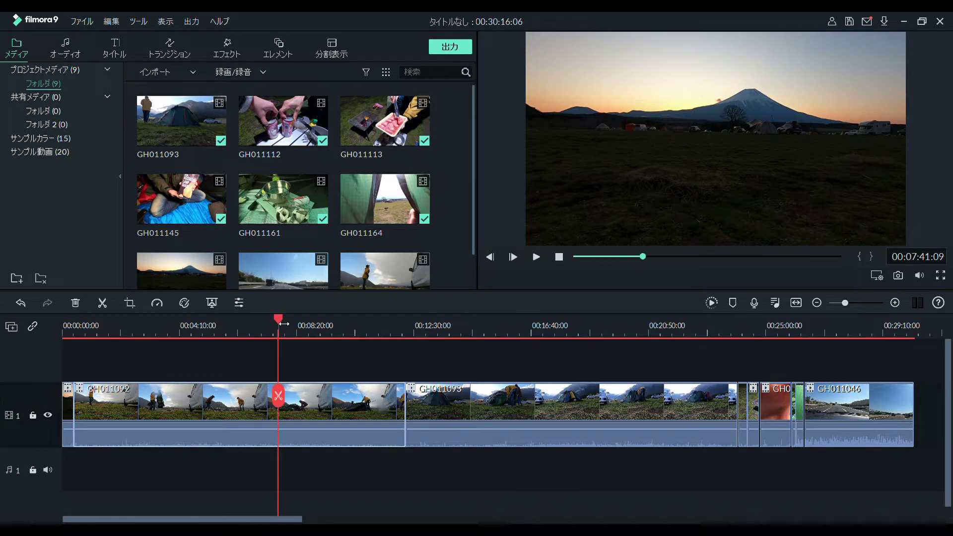
pyautogui.click(279, 396)
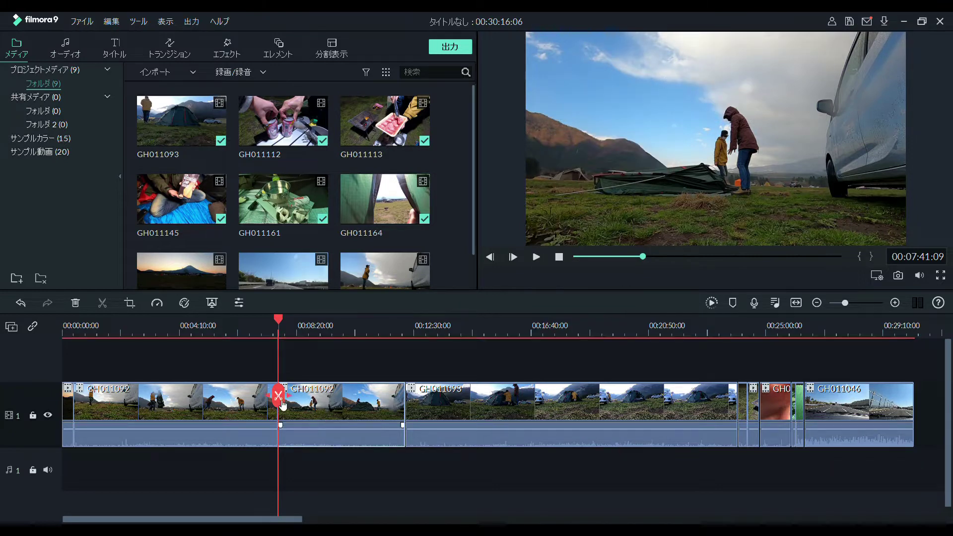
pyautogui.press('Delete')
# Split clip GH011093 slightly past its middle and delete the part after the cut
pyautogui.click(472, 328)
pyautogui.click(472, 396)
pyautogui.press('Delete')
# Move the playhead to the end of the last clip and set the speed of GH011092 to 20 times
pyautogui.click(645, 322)
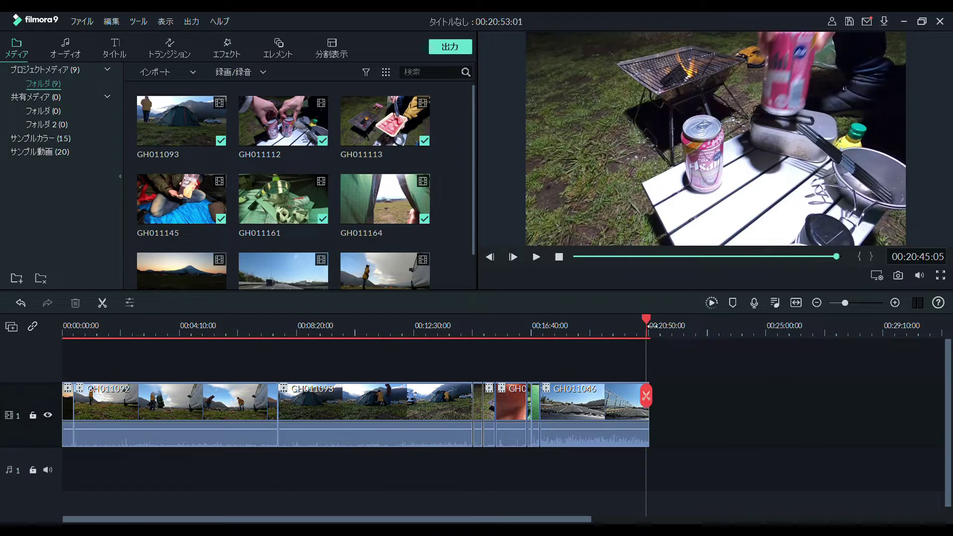
pyautogui.moveTo(645, 319); pyautogui.dragTo(649, 325)
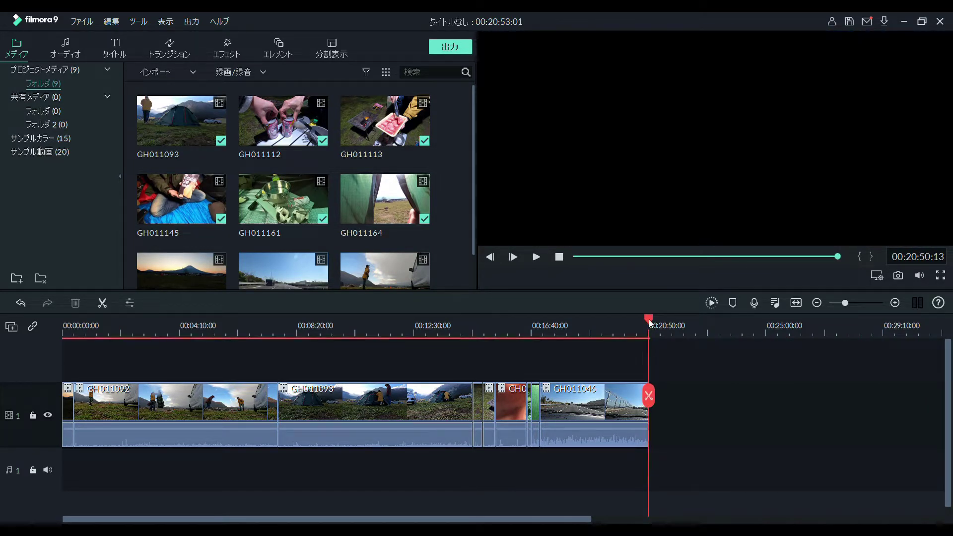
pyautogui.click(137, 410)
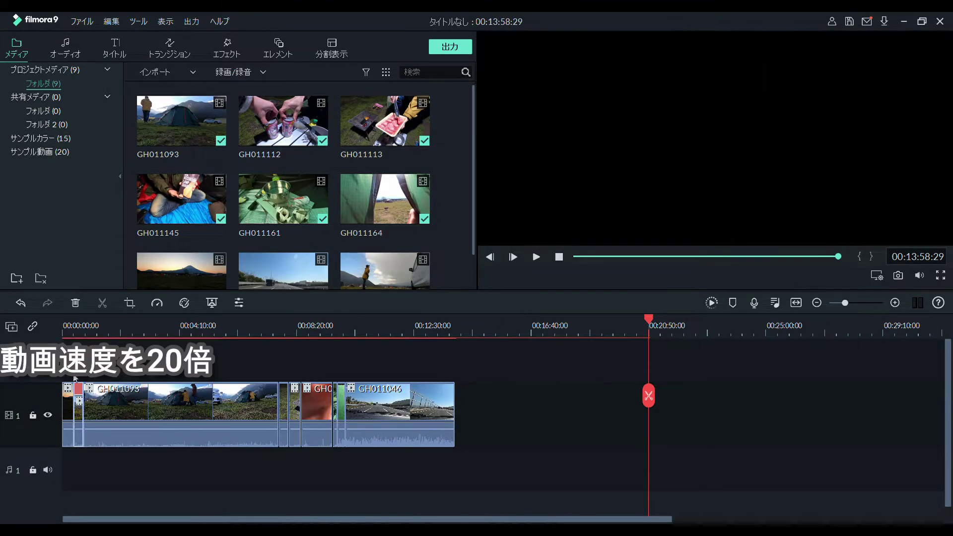
# Play back the sped-up GH011092 clip from shortly before its start to check the faster motion
pyautogui.click(70, 327)
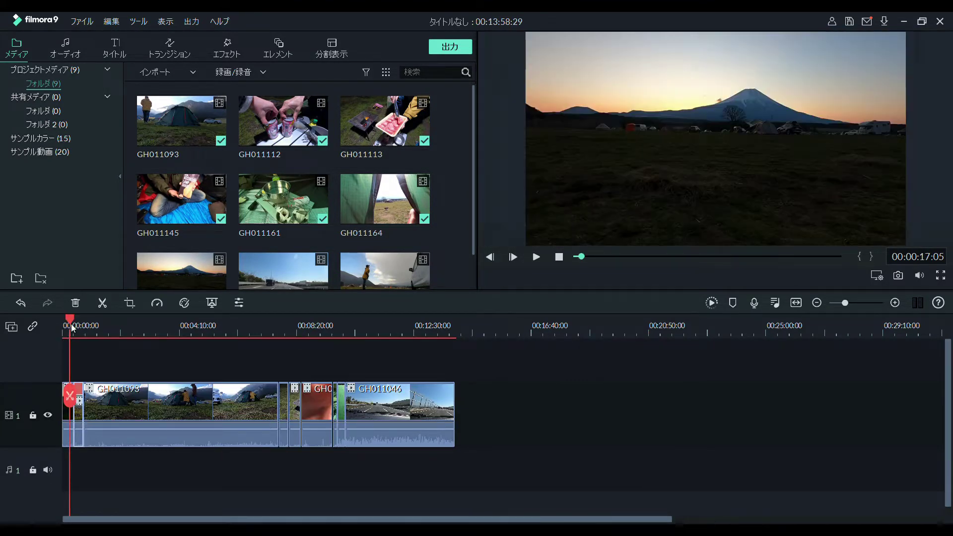
pyautogui.moveTo(71, 320); pyautogui.dragTo(72, 323)
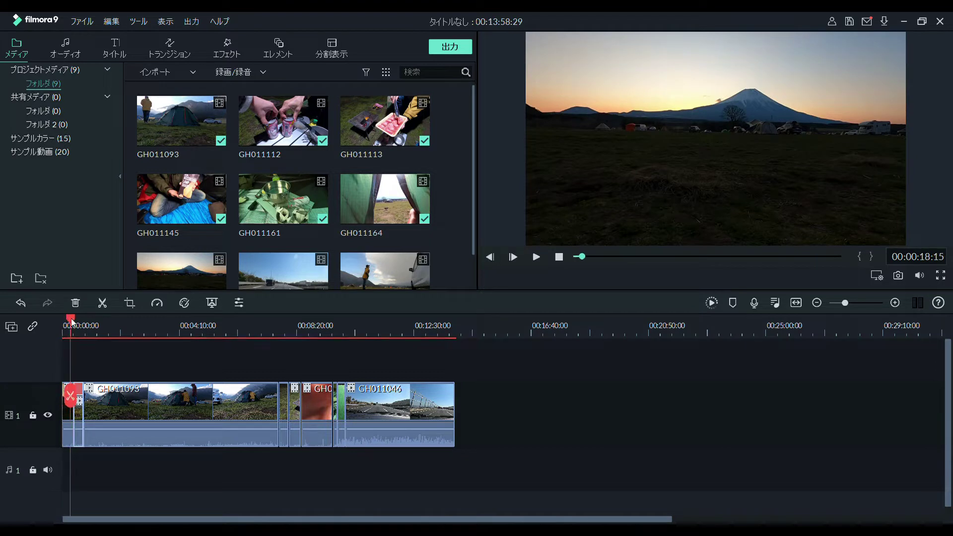
pyautogui.press('space')
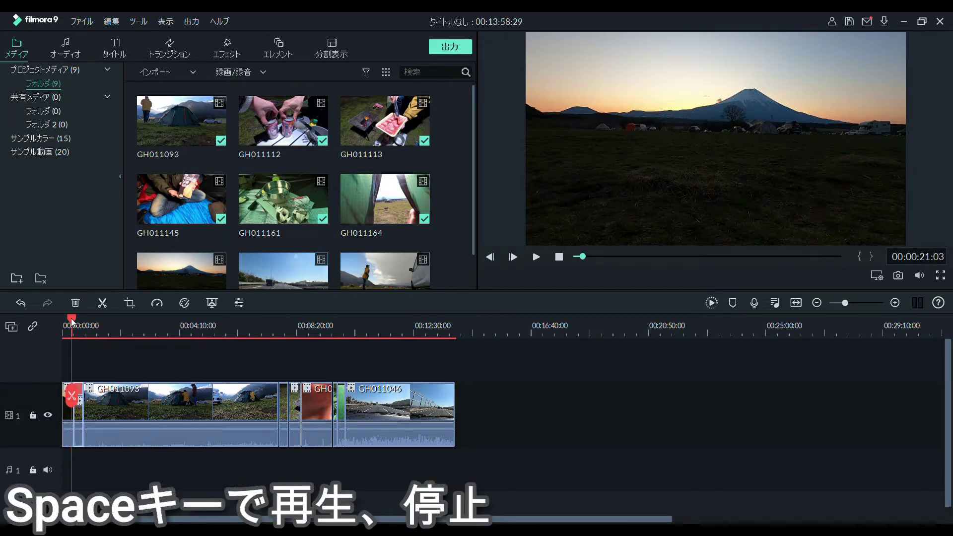
pyautogui.click(77, 323)
pyautogui.press('space')
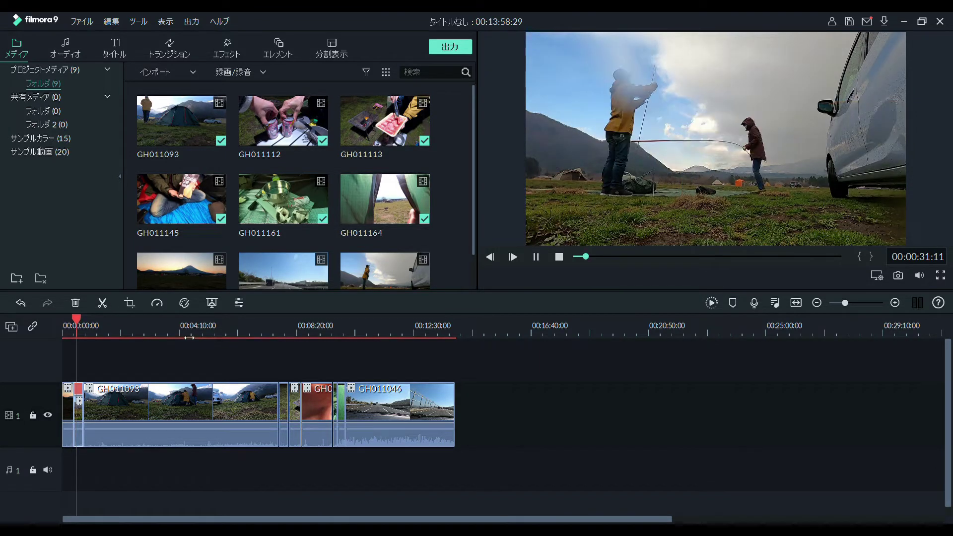
pyautogui.press('space')
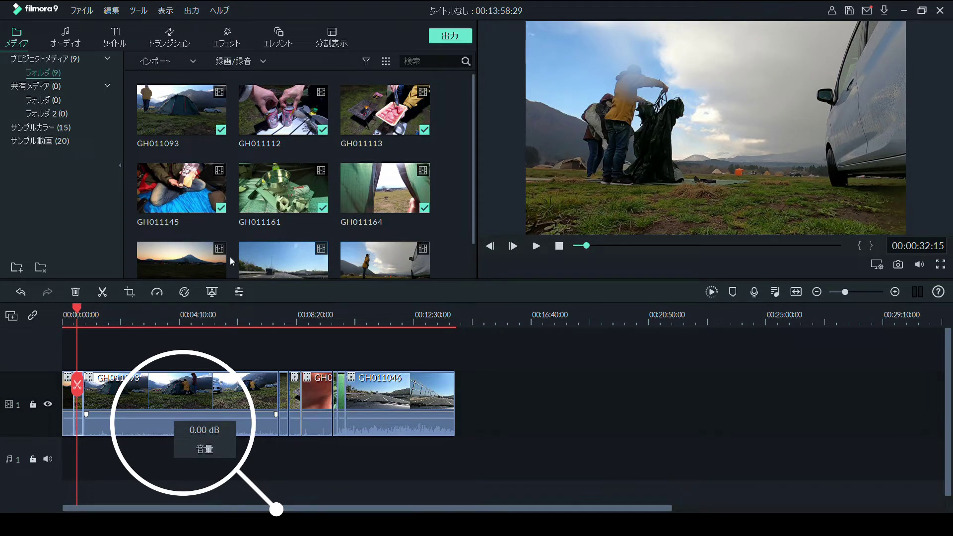
# Detach the audio from the sped-up GH011092 clip and undo the separation
pyautogui.hotkey('ctrl', 'alt', 'd')
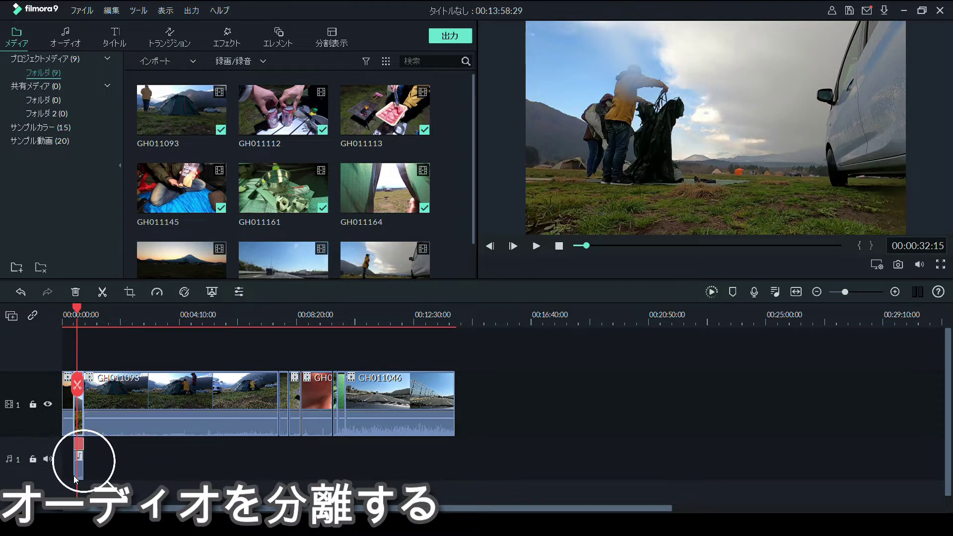
pyautogui.click(21, 292)
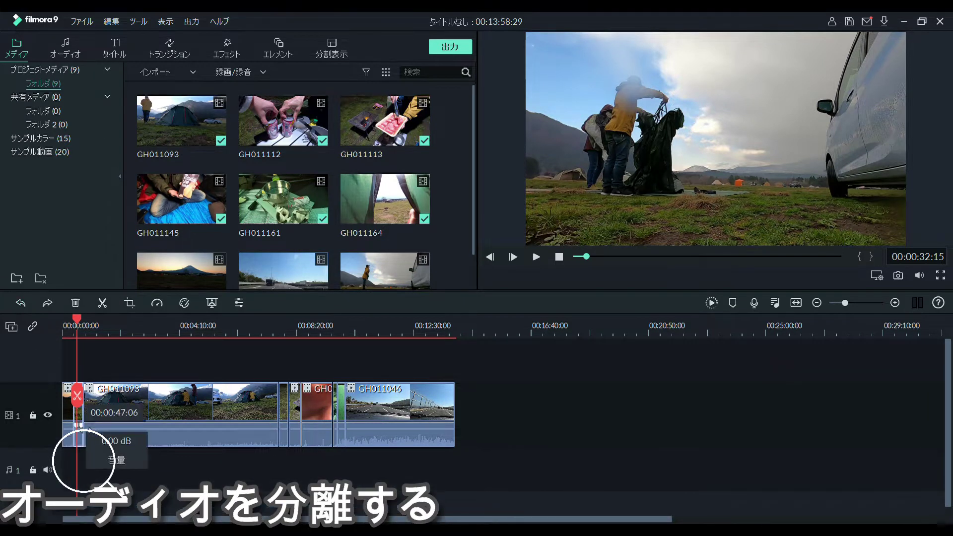
# Return the playhead to the start and lower the volume of clips GH011092 and GH011093 on the timeline
pyautogui.click(83, 433)
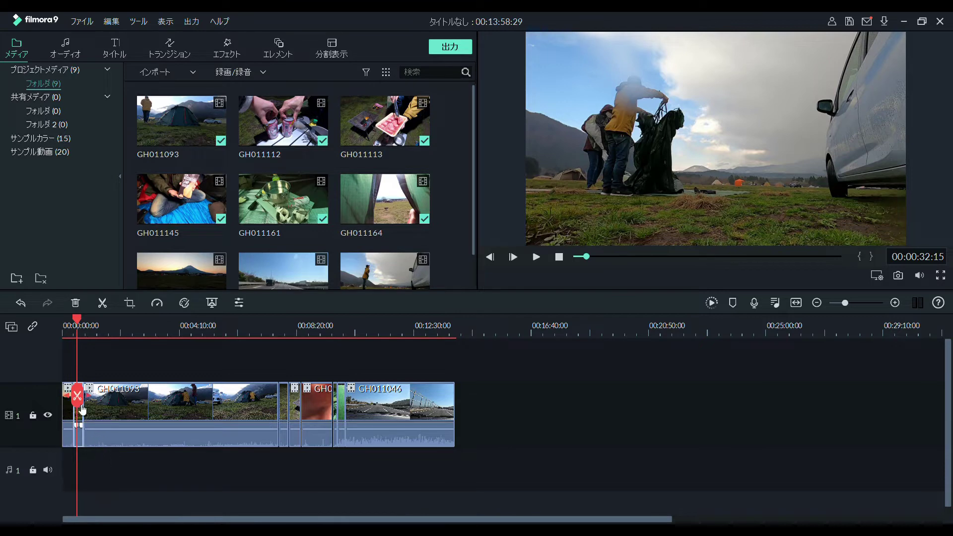
pyautogui.press('Home')
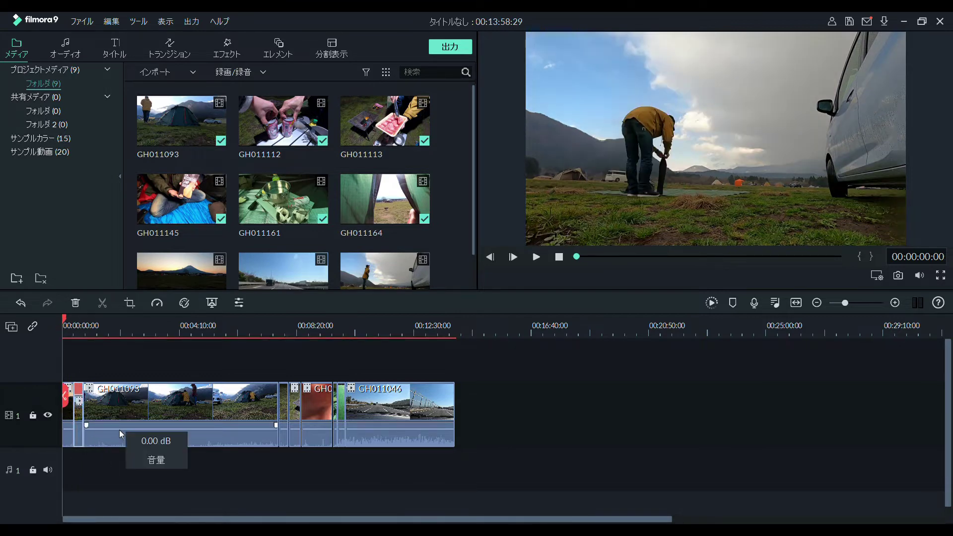
pyautogui.moveTo(120, 428); pyautogui.dragTo(124, 472)
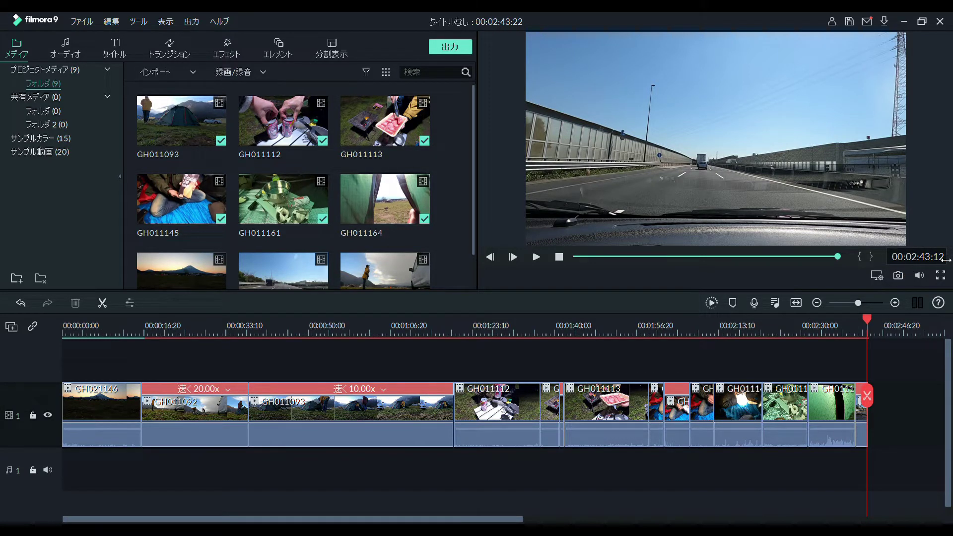
# Play back the 20x section of GH011092 from about 00:00:24 and again from 00:00:18:15
pyautogui.click(182, 328)
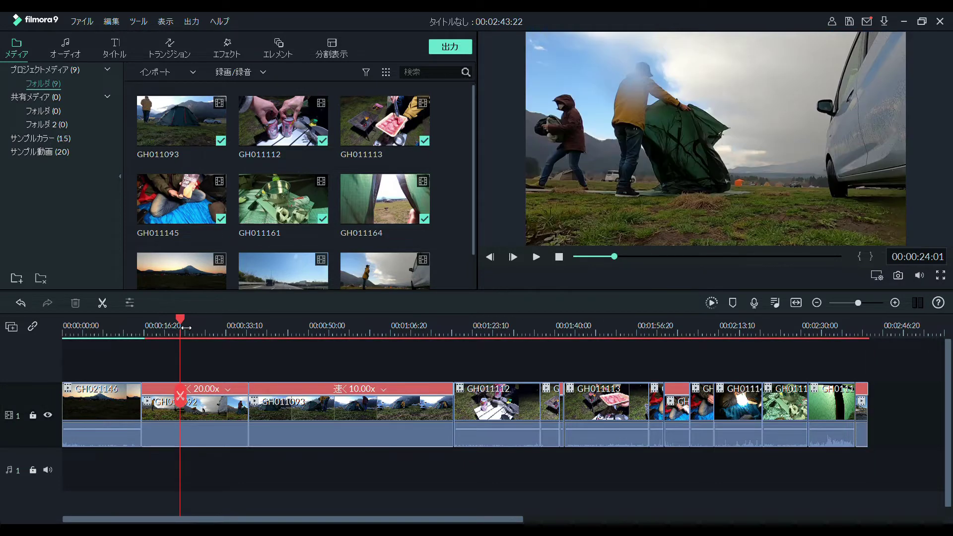
pyautogui.press('space')
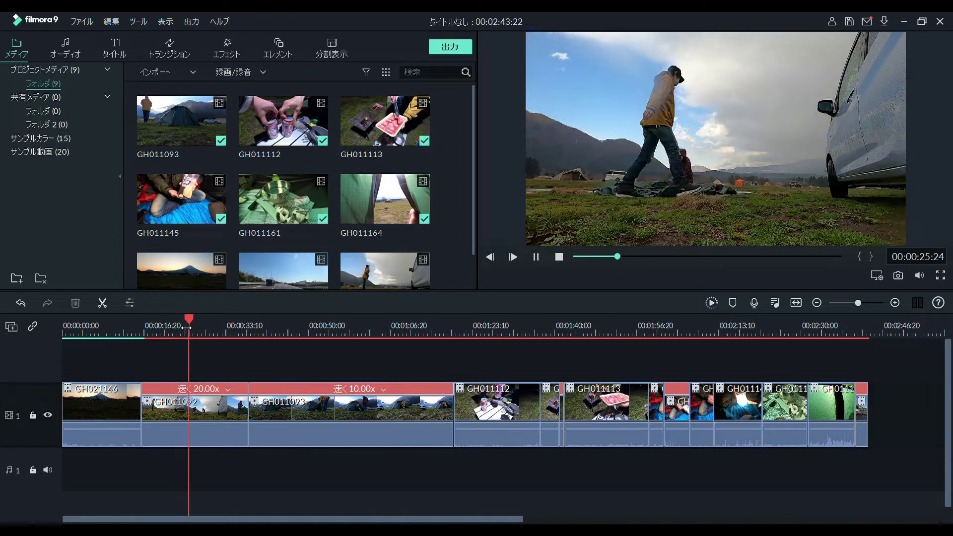
pyautogui.press('space')
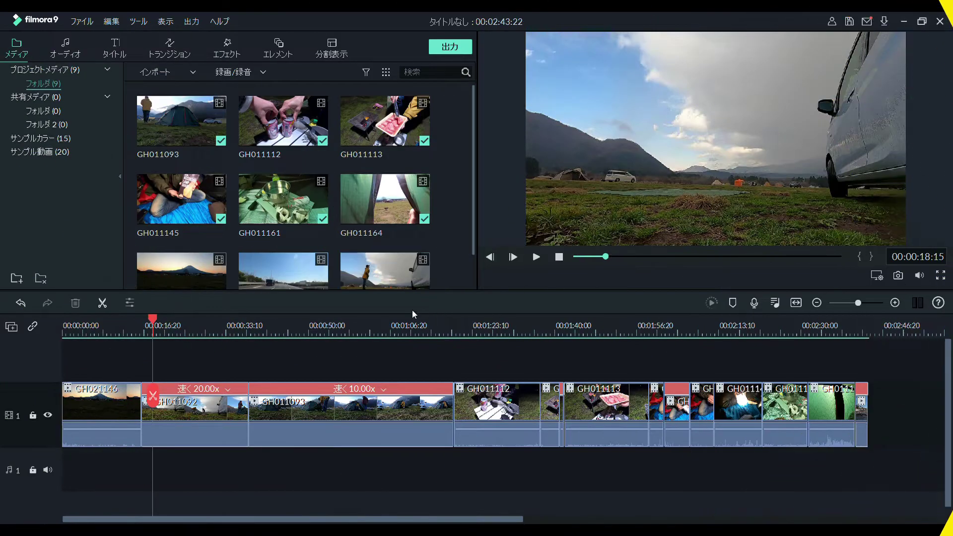
pyautogui.press('space')
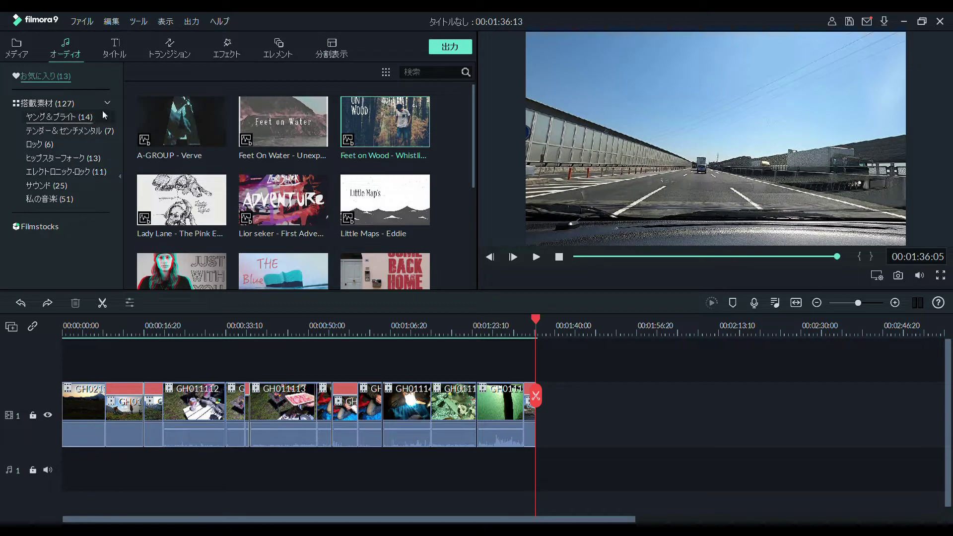
# Add the favourite music track "Feet on Wood - Whistling All The Way Down" to audio track 1 from the start of the timeline
pyautogui.click(26, 53)
pyautogui.click(67, 48)
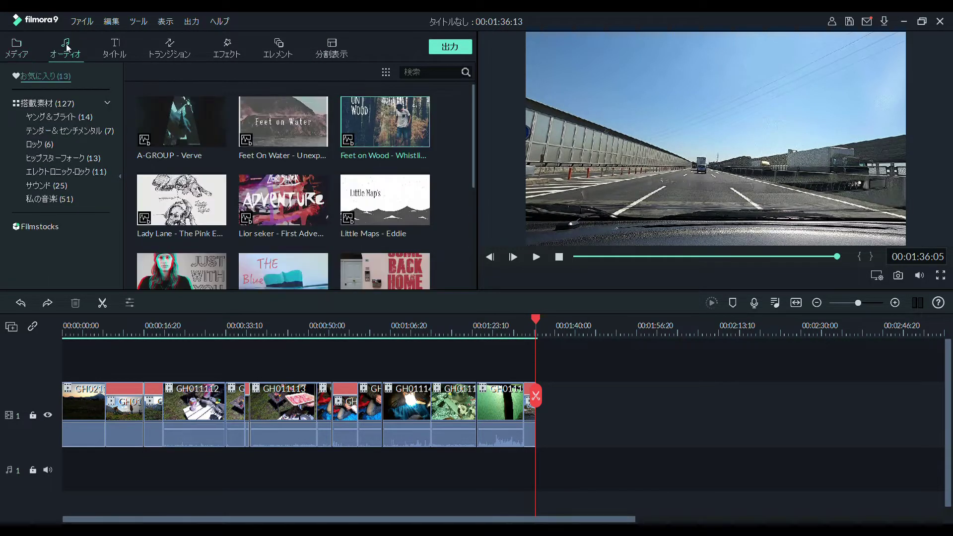
pyautogui.moveTo(402, 139)
pyautogui.moveTo(369, 126); pyautogui.dragTo(54, 448)
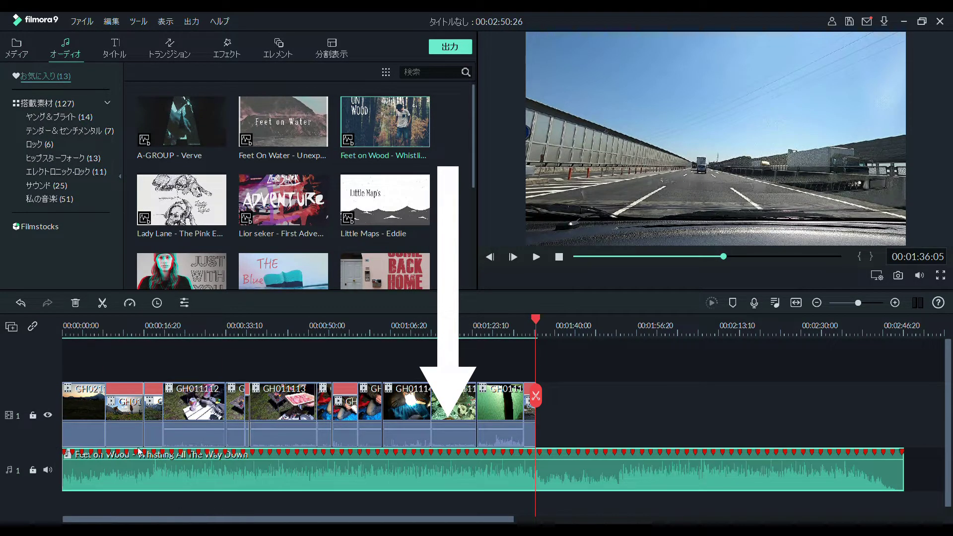
# Play the opening seconds from 00:00:00:00 with the background music and return the playhead to the start
pyautogui.moveTo(225, 329); pyautogui.dragTo(21, 331)
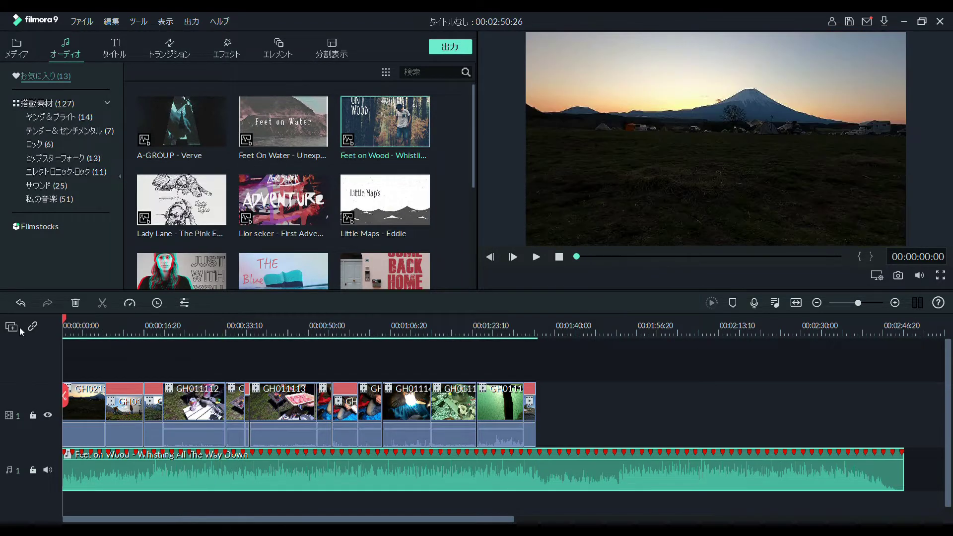
pyautogui.press('space')
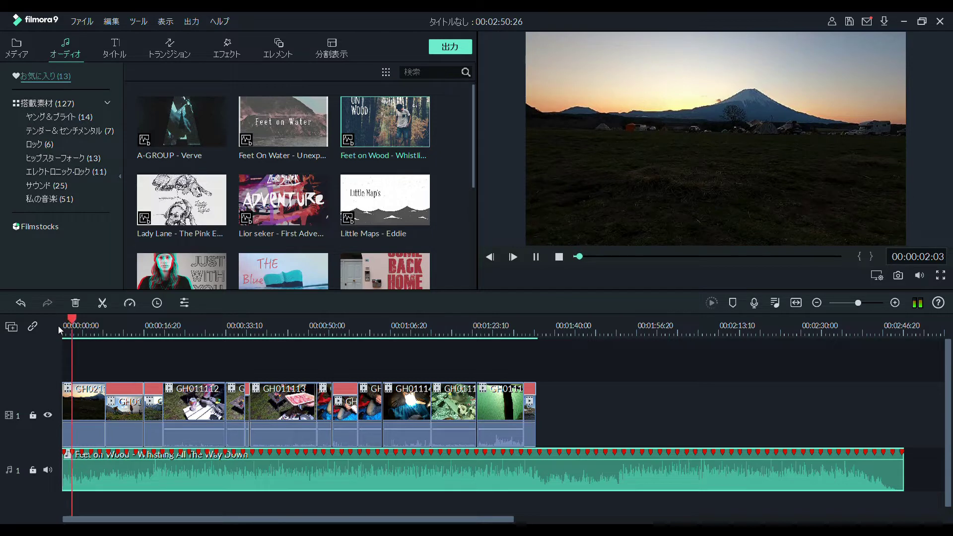
pyautogui.press('space')
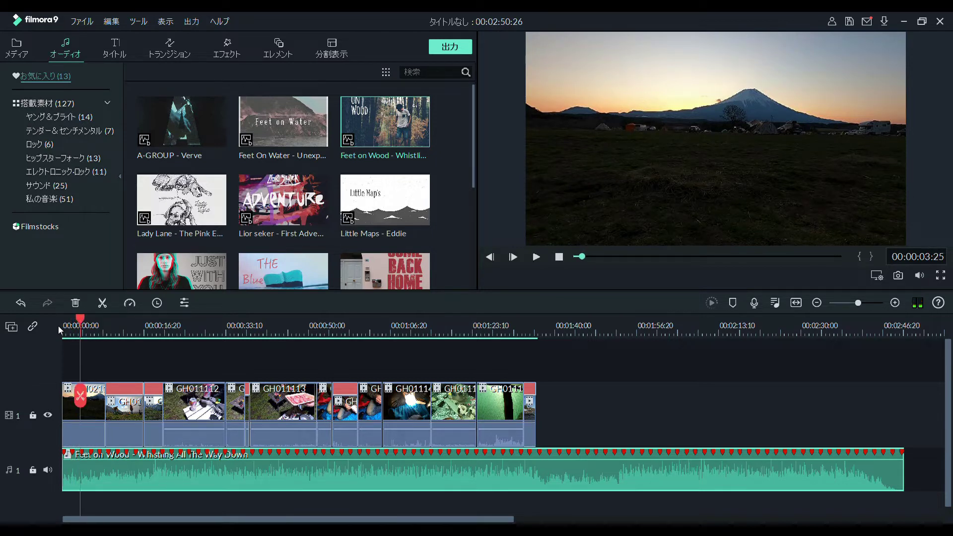
pyautogui.click(64, 327)
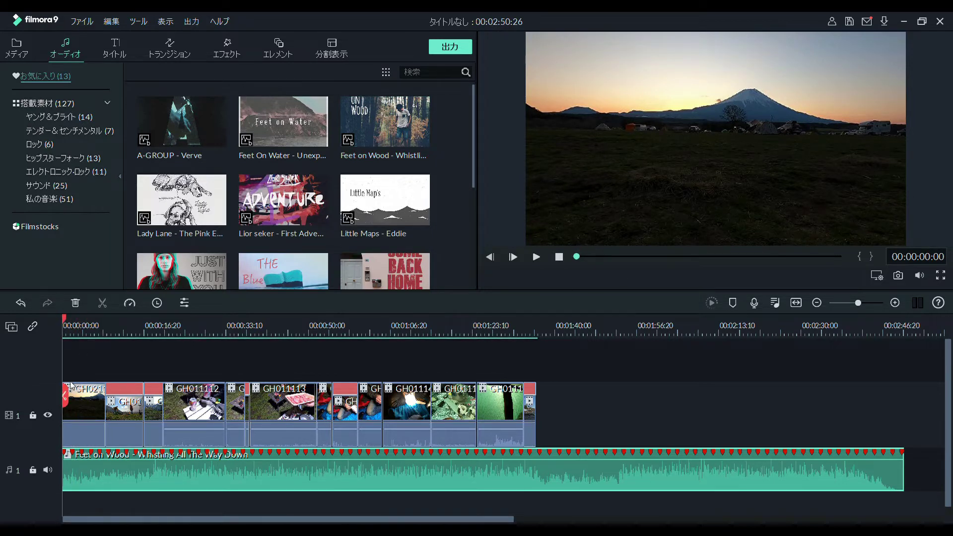
# Place the custom title preset 私のプリセット2 over the opening clip on video track 2 and play it back
pyautogui.click(116, 52)
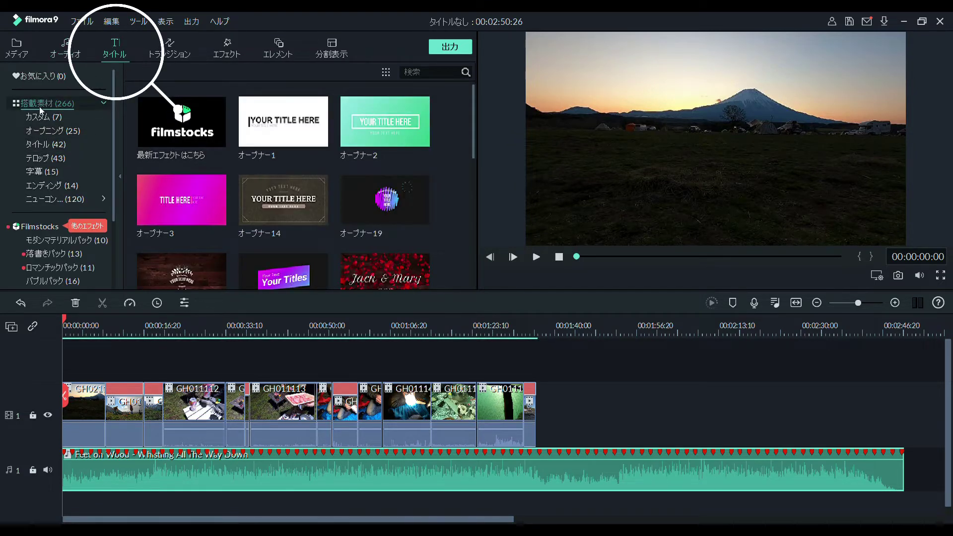
pyautogui.click(44, 117)
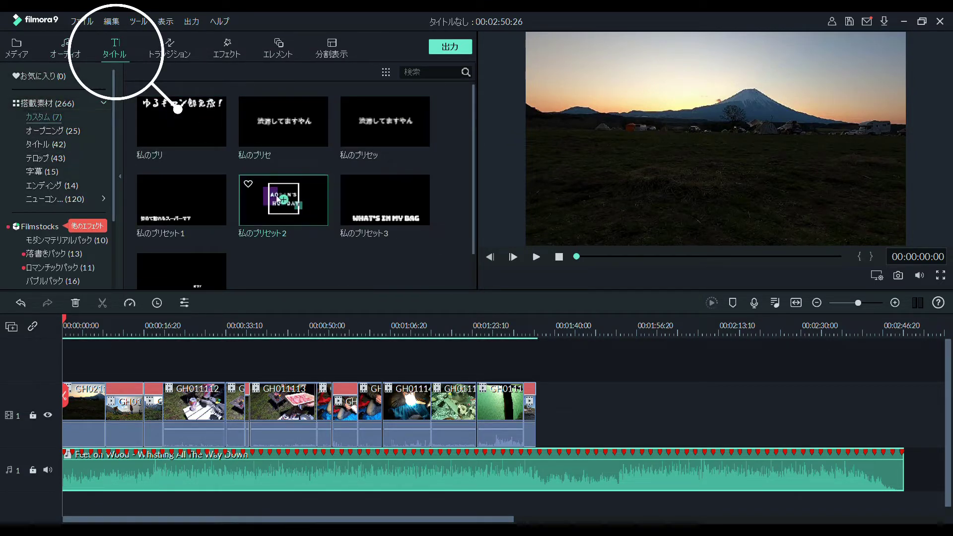
pyautogui.moveTo(299, 216); pyautogui.dragTo(70, 362)
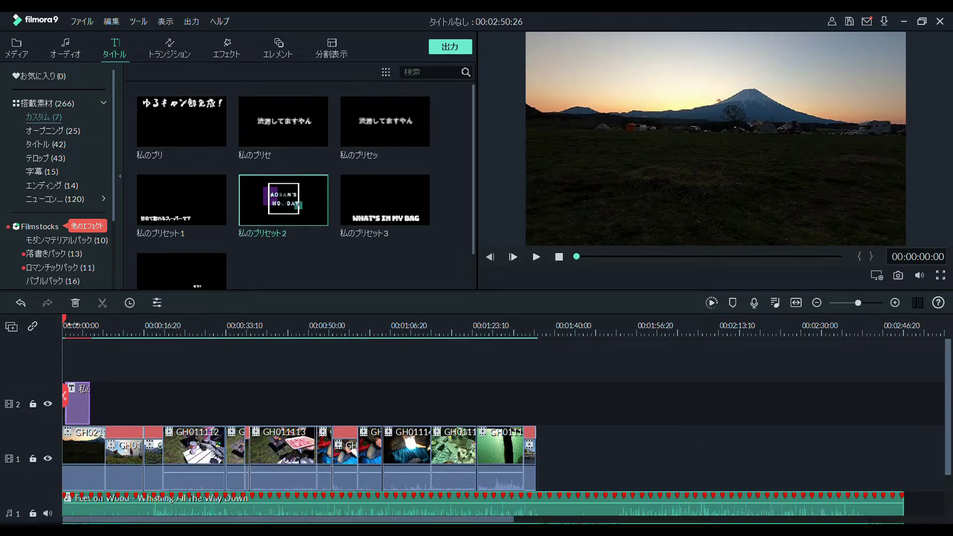
pyautogui.click(105, 344)
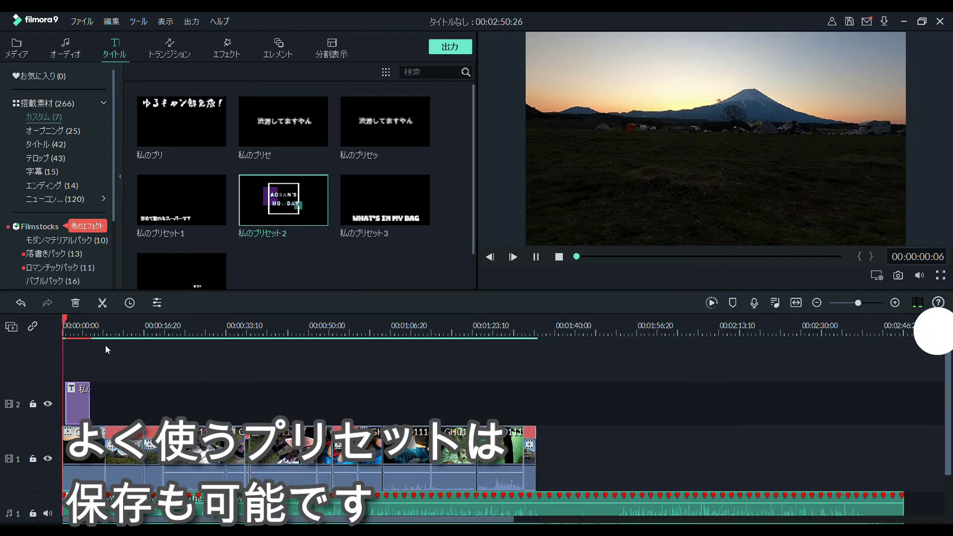
pyautogui.press('space')
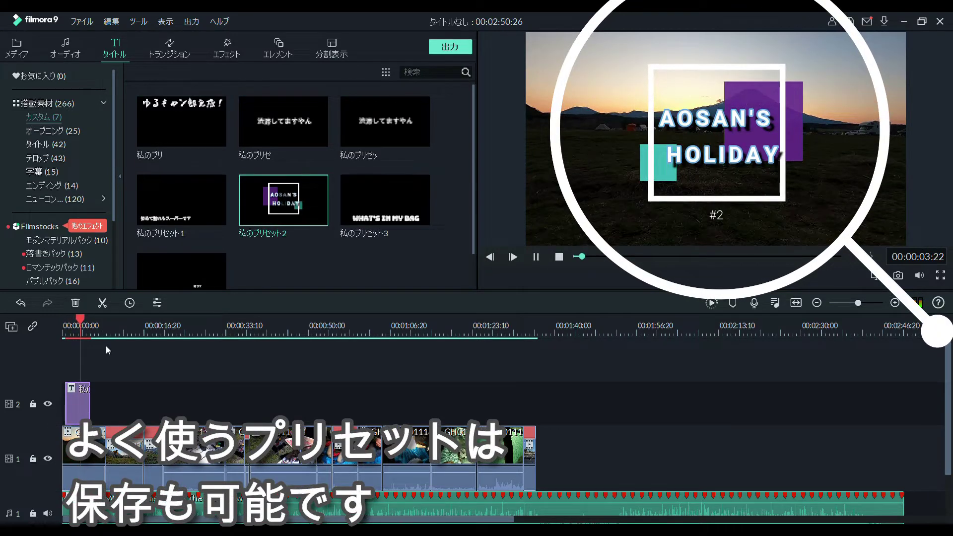
pyautogui.press('space')
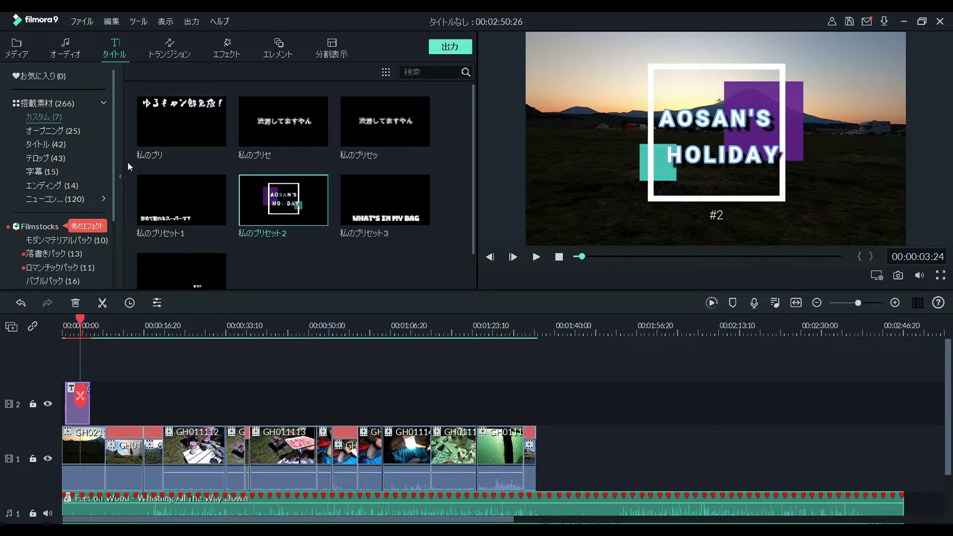
# Look through the title categories and place the 字幕1 subtitle on video track 2 at about 00:00:11:20 above GH011092
pyautogui.click(50, 131)
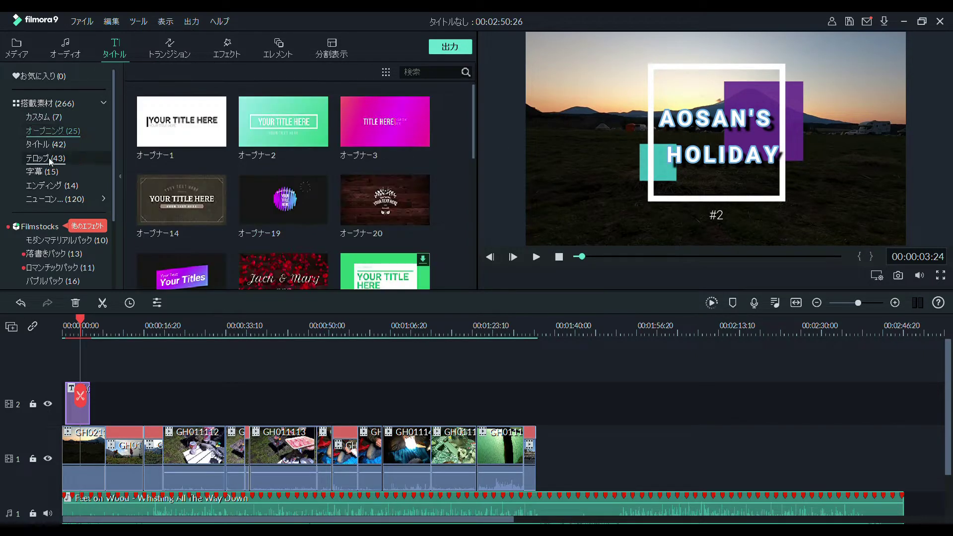
pyautogui.click(46, 144)
pyautogui.click(55, 157)
pyautogui.click(50, 172)
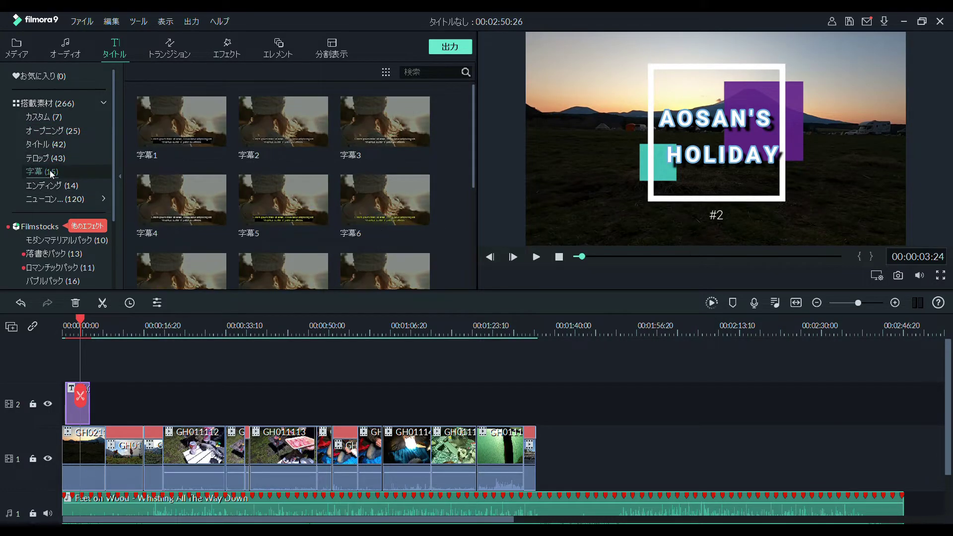
pyautogui.moveTo(204, 134); pyautogui.dragTo(125, 412)
# Replace the 字幕1 placeholder text with こんにちわ and play the subtitle back
pyautogui.doubleClick(126, 413)
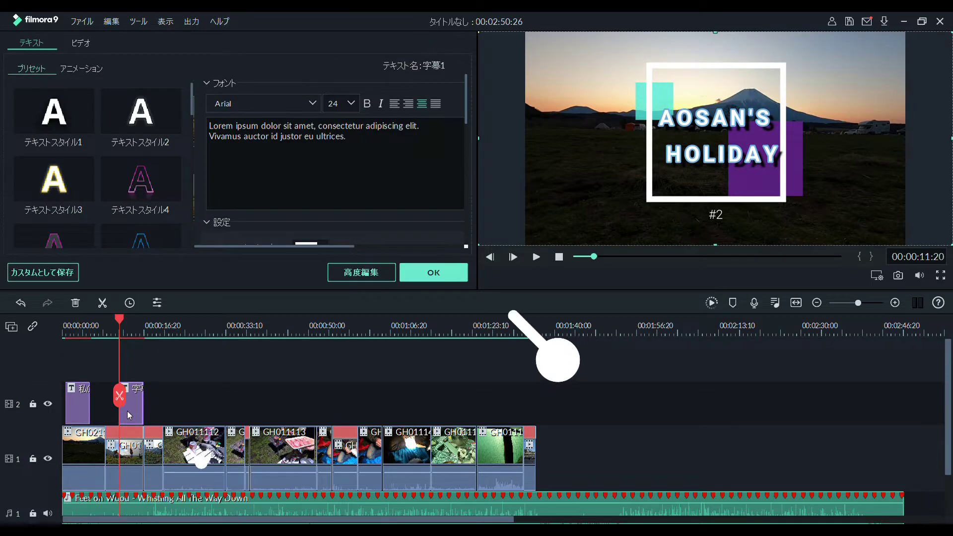
pyautogui.hotkey('ctrl', 'a')
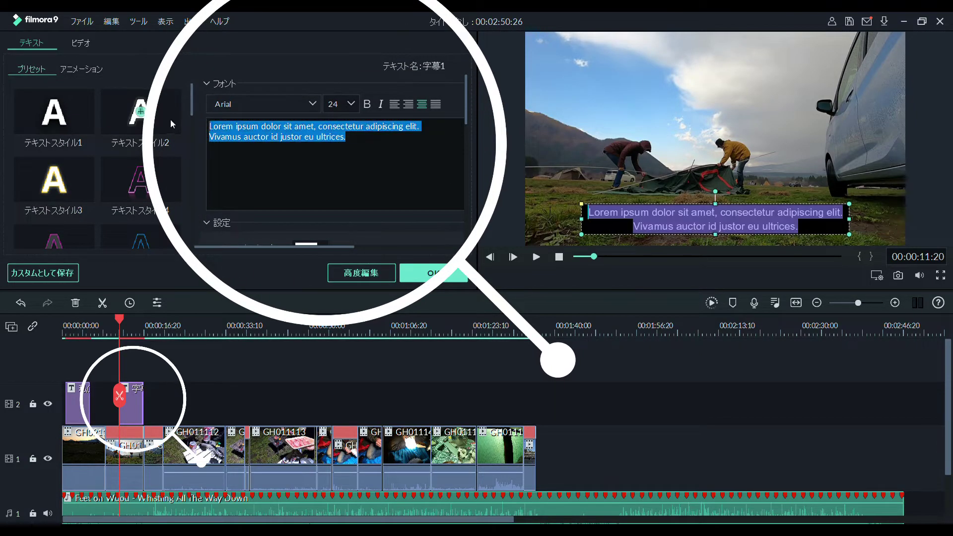
pyautogui.write('こんにちw')
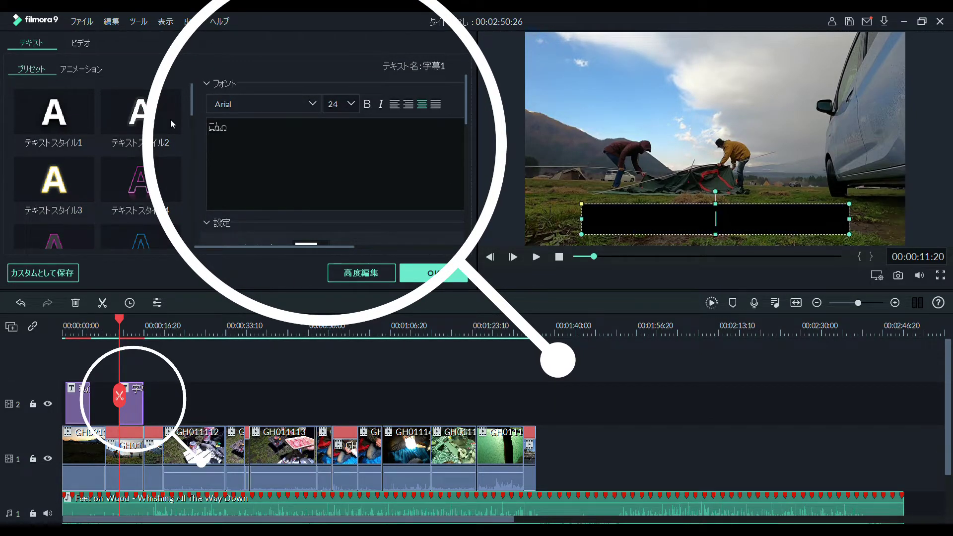
pyautogui.write('a')
pyautogui.press('Return')
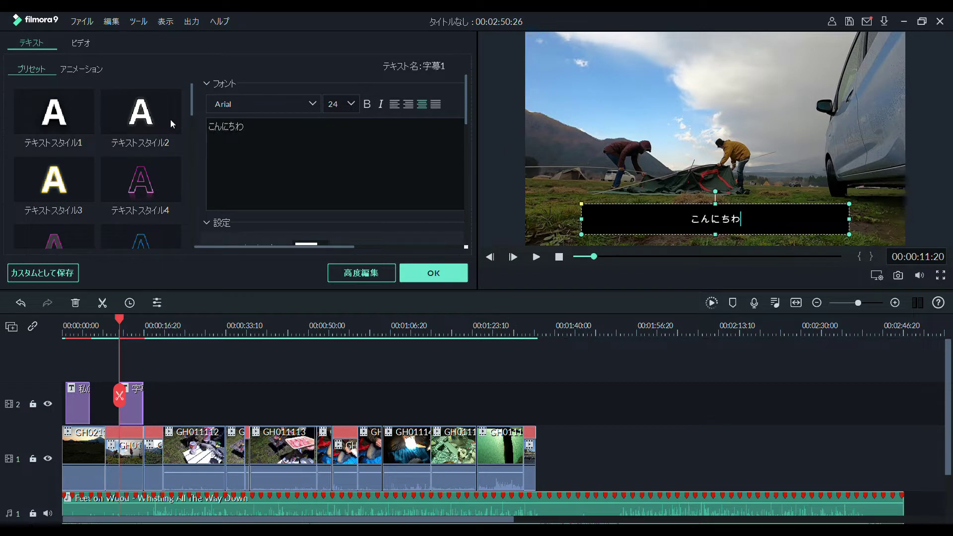
pyautogui.click(440, 276)
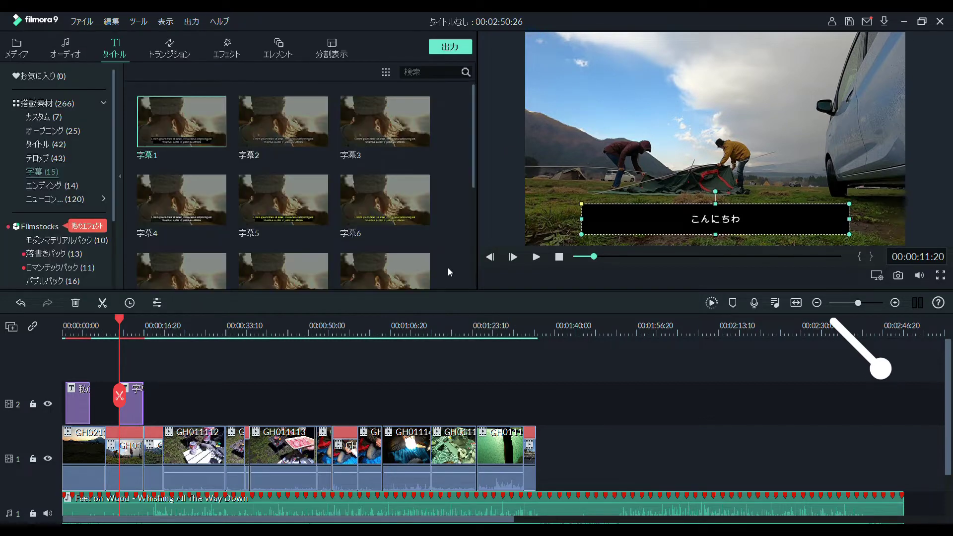
pyautogui.press('space')
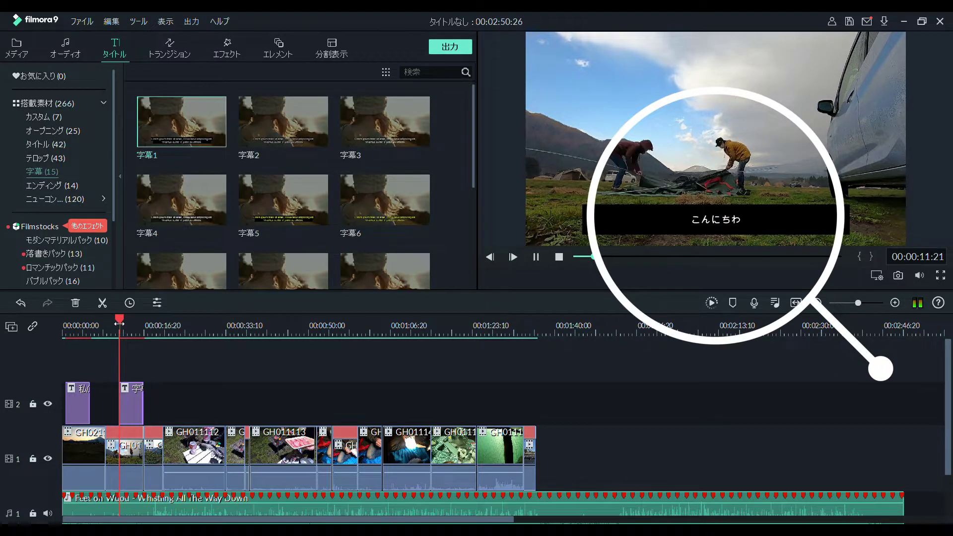
pyautogui.press('space')
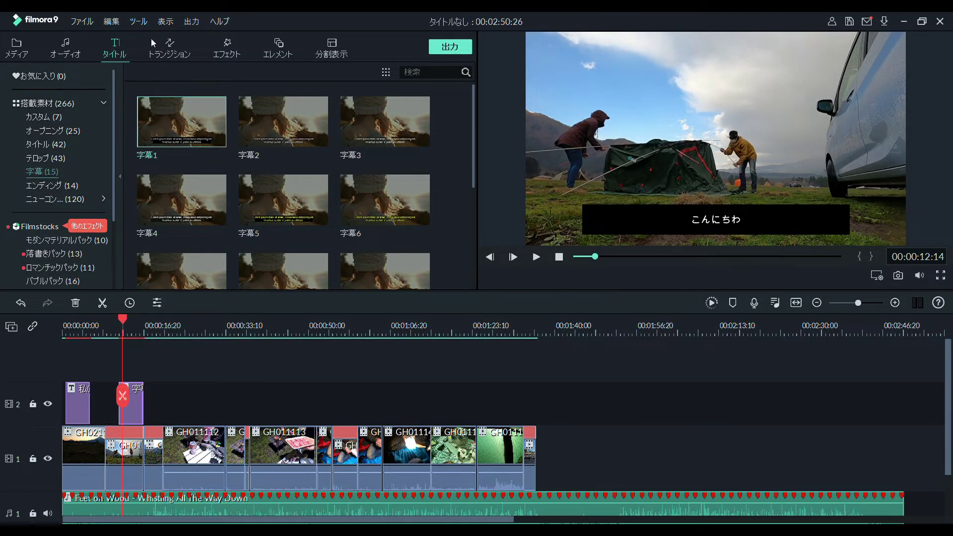
# Try the フライアイ transition at the start of the opening clip GH021146 and play it back
pyautogui.click(169, 47)
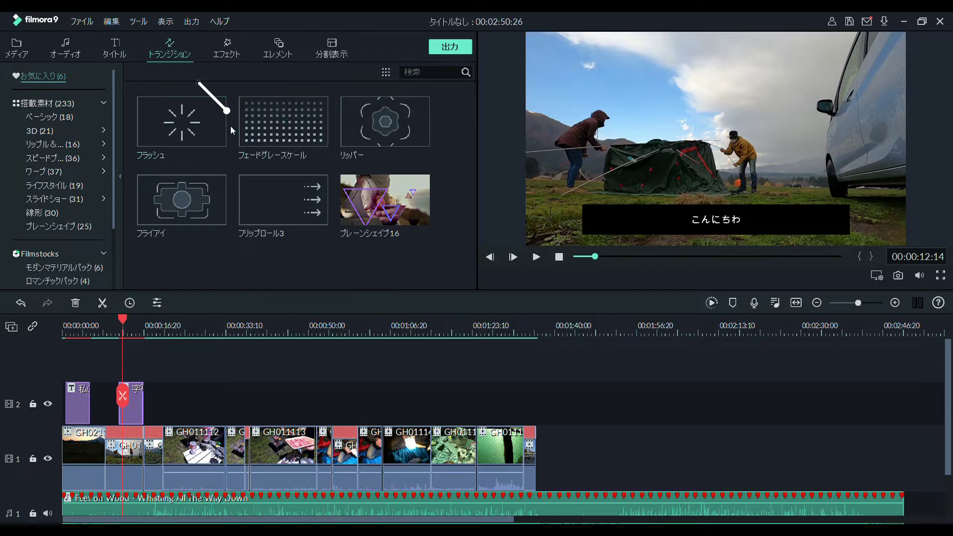
pyautogui.moveTo(208, 202)
pyautogui.mouseDown()
pyautogui.moveTo(128, 382)
pyautogui.moveTo(86, 402)
pyautogui.moveTo(84, 461)
pyautogui.moveTo(65, 461)
pyautogui.mouseUp()
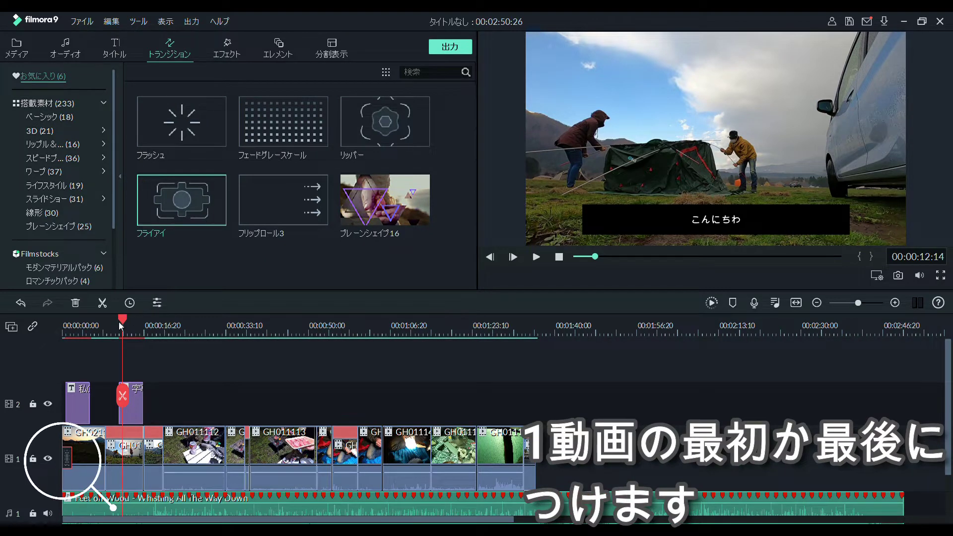
pyautogui.click(63, 327)
pyautogui.press('space')
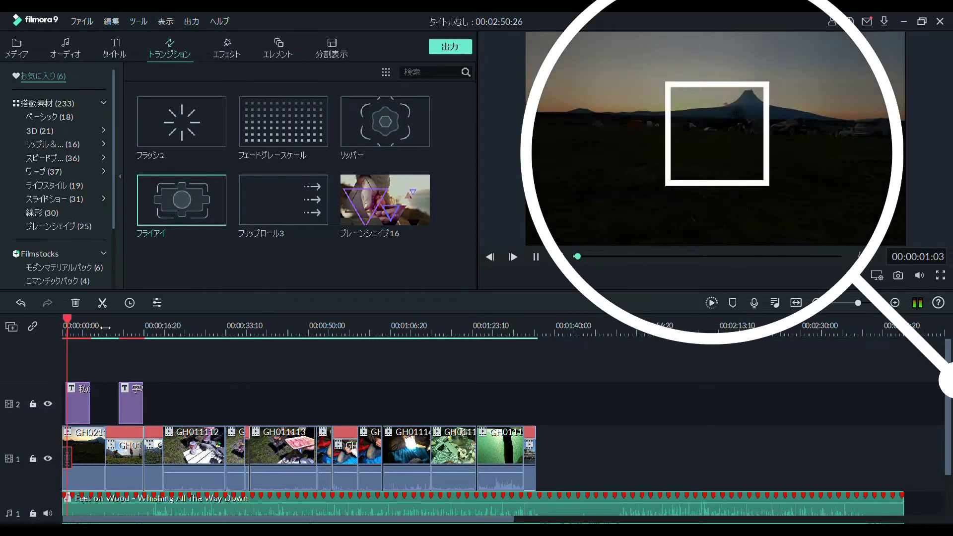
pyautogui.press('space')
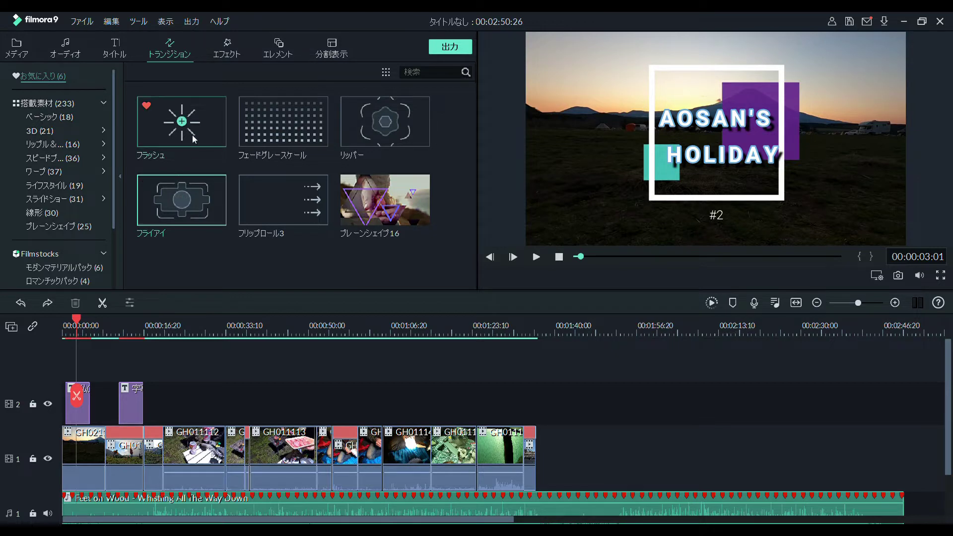
# Place the フラッシュ transition at the start of the opening clip and play the opening back
pyautogui.moveTo(193, 135); pyautogui.dragTo(83, 427)
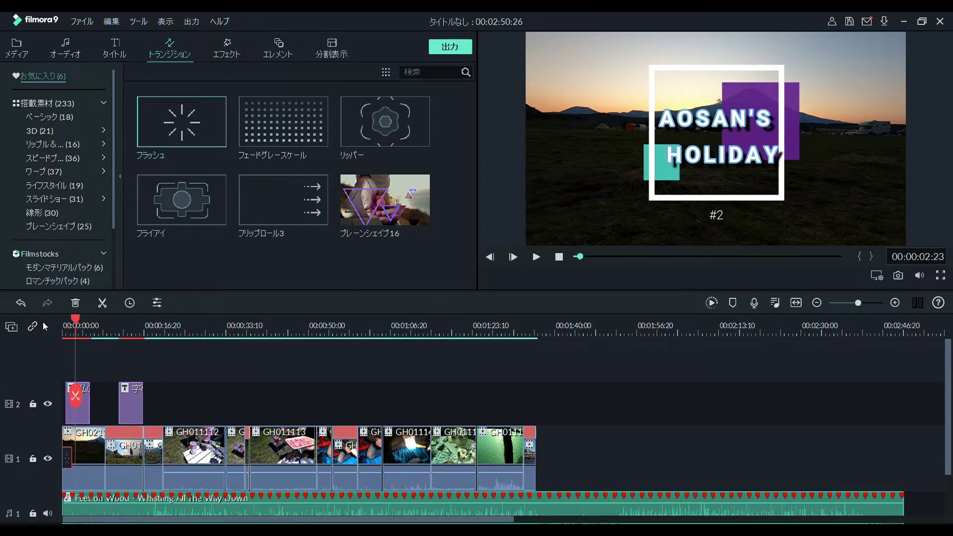
pyautogui.click(58, 325)
pyautogui.press('space')
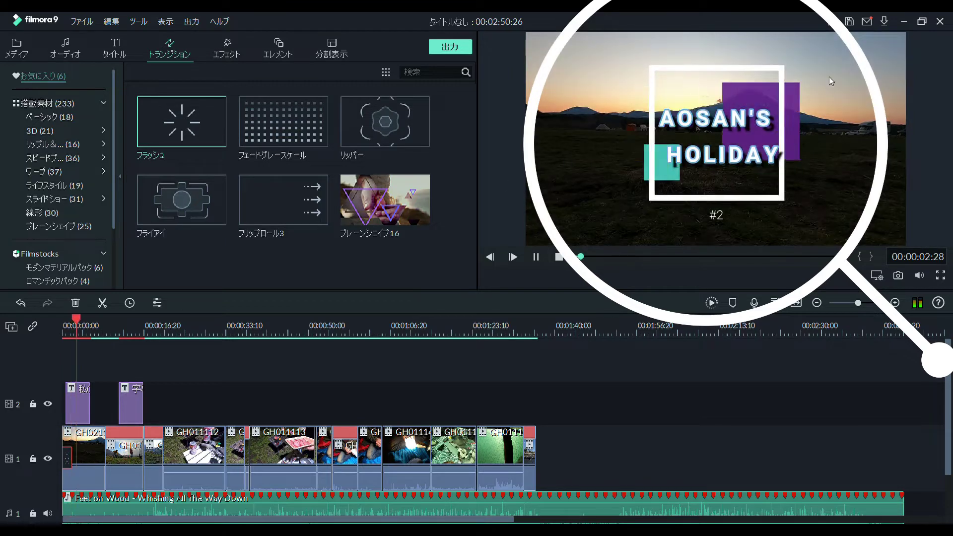
pyautogui.press('space')
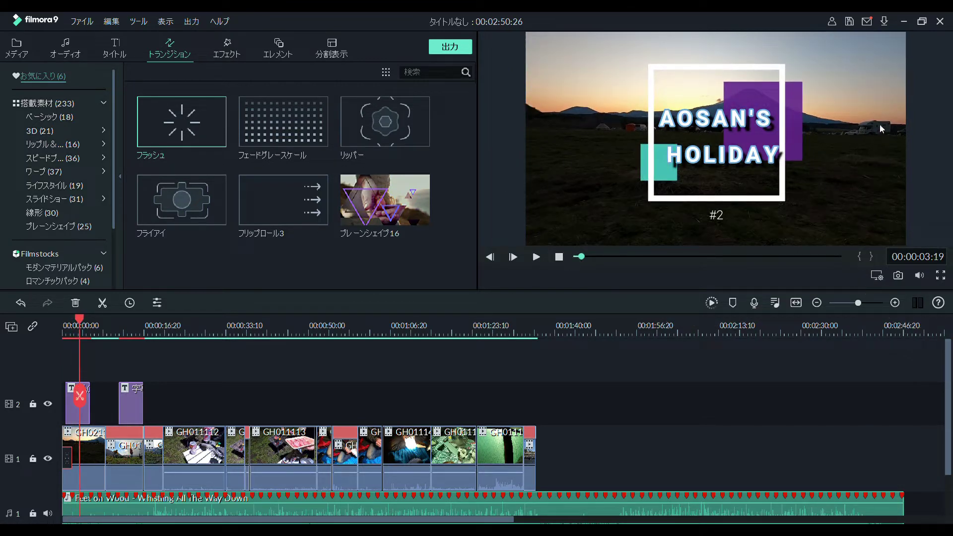
# Look through the overlay and filter effects, then try an effect from the full list on the opening clip and play it back
pyautogui.click(227, 49)
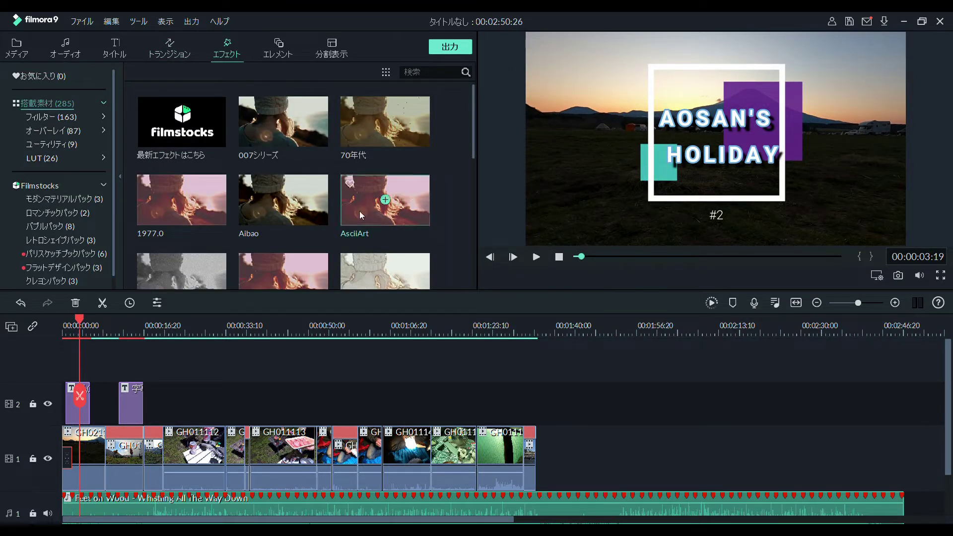
pyautogui.scroll(-10, 387, 223)
pyautogui.click(54, 131)
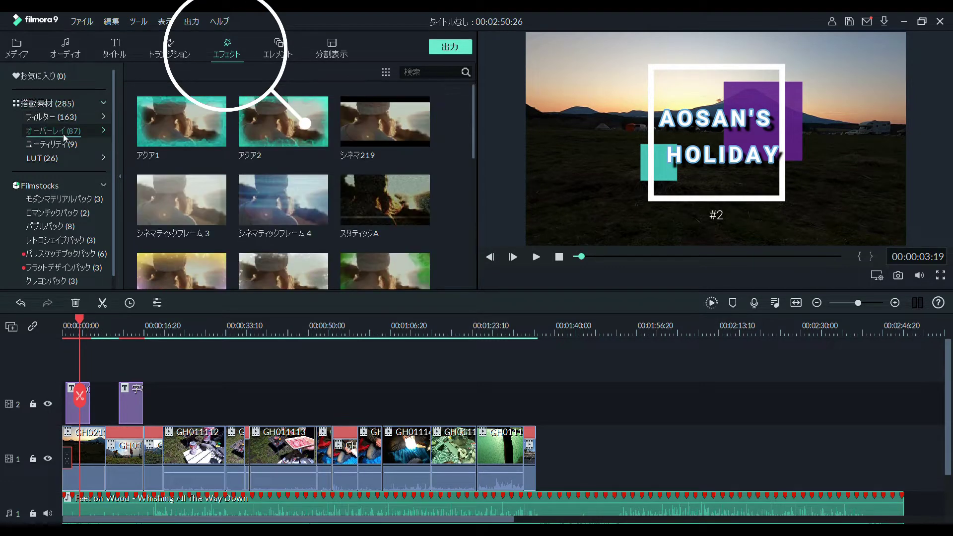
pyautogui.click(59, 119)
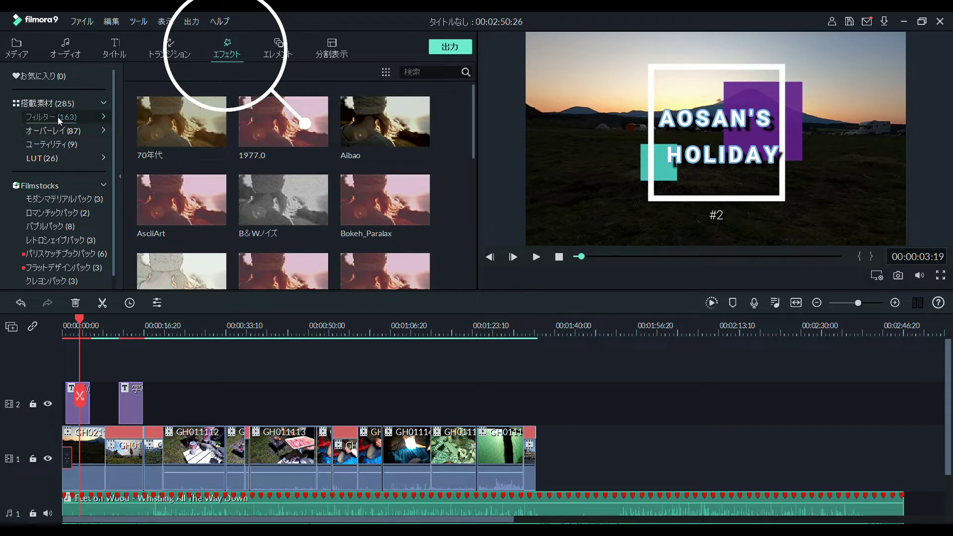
pyautogui.click(49, 103)
pyautogui.moveTo(411, 274); pyautogui.dragTo(82, 453)
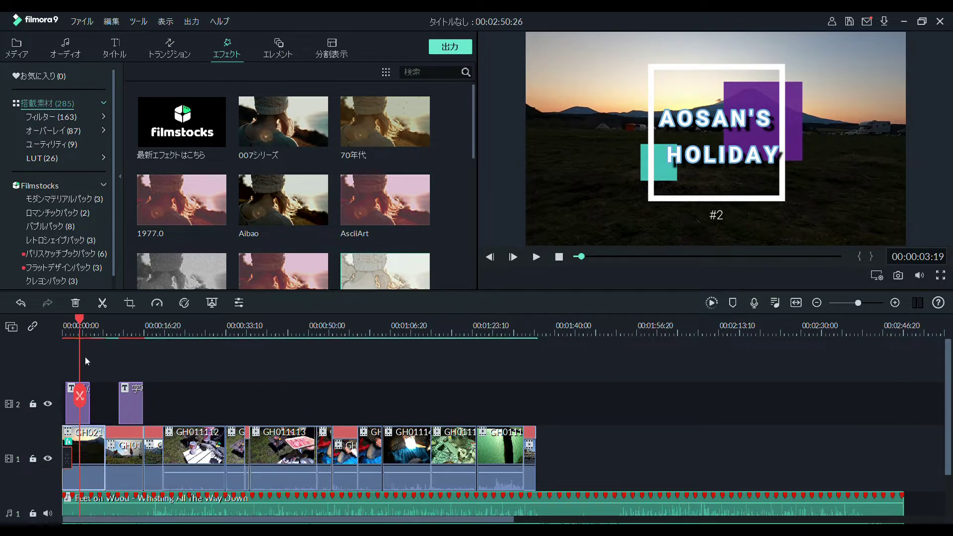
pyautogui.press('space')
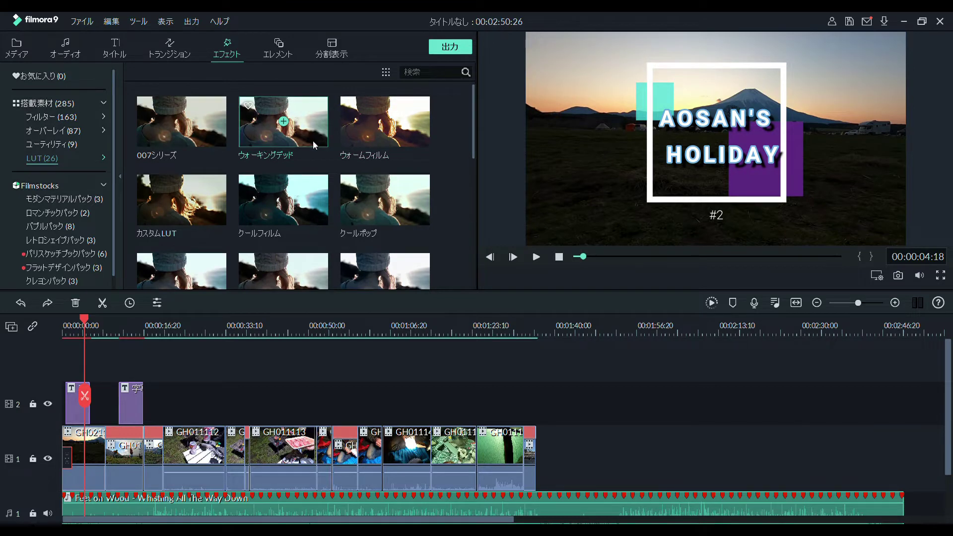
# Apply the ウォーキングデッド LUT effect to the opening clip GH021146
pyautogui.moveTo(305, 134); pyautogui.dragTo(283, 450)
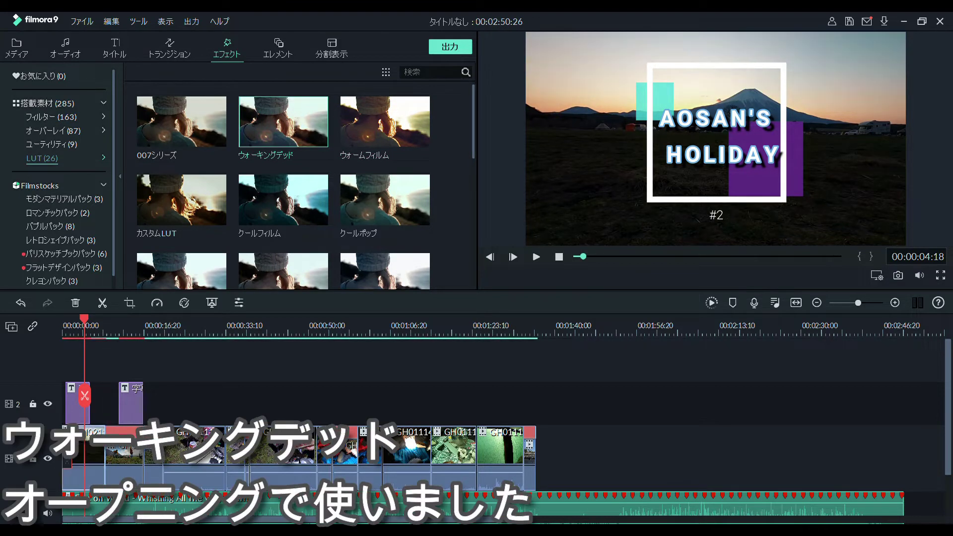
# Place the Webエレメントサークル03 element on video track 2 over the end of the footage at about 00:01:31 and play it back
pyautogui.click(271, 48)
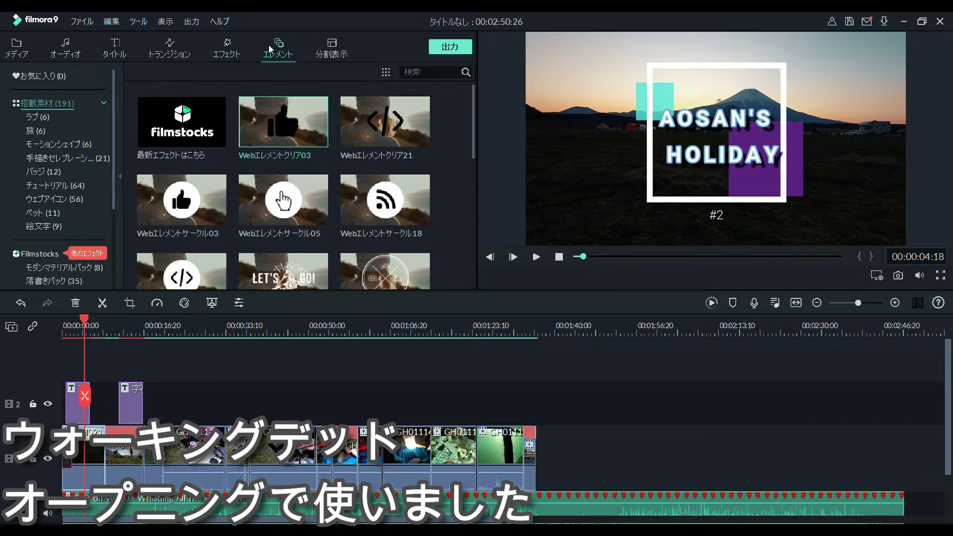
pyautogui.moveTo(182, 199)
pyautogui.mouseDown()
pyautogui.moveTo(396, 348)
pyautogui.moveTo(516, 392)
pyautogui.mouseUp()
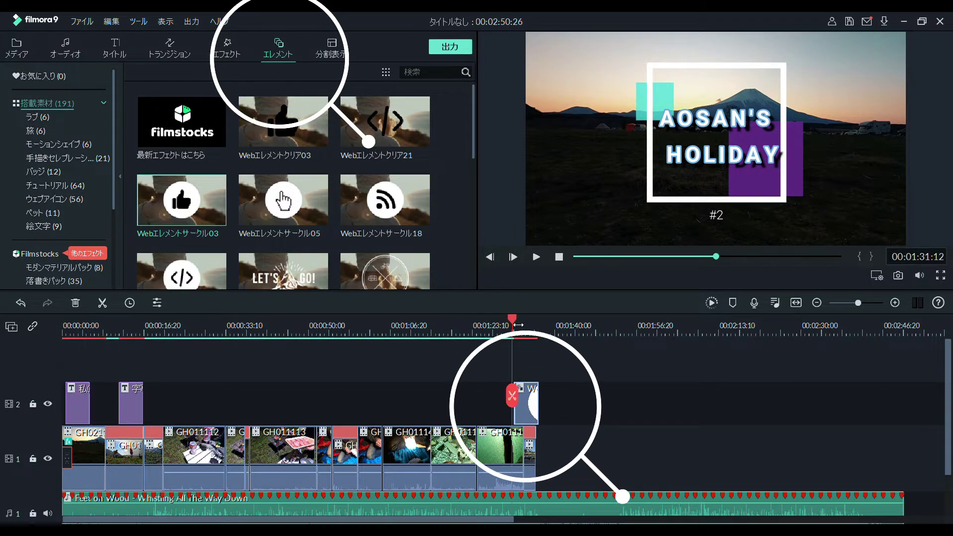
pyautogui.press('space')
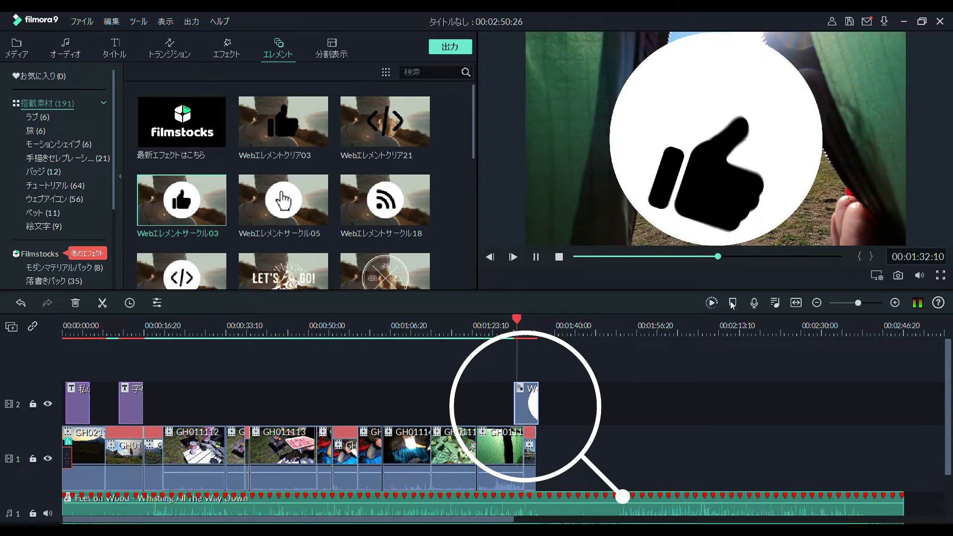
pyautogui.press('space')
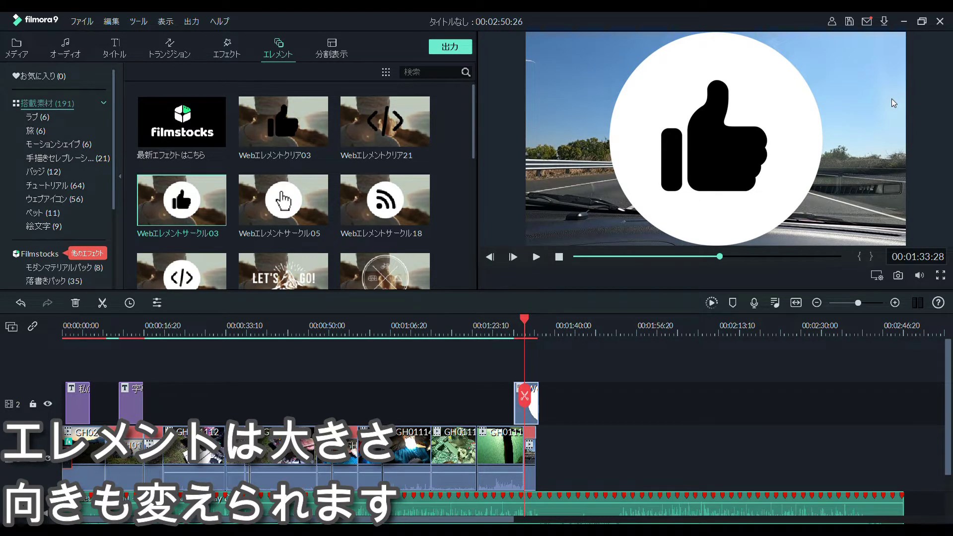
# Place the side-by-side two-pane split screen on video track 2 at 00:02:01:08 and open it for editing
pyautogui.click(331, 47)
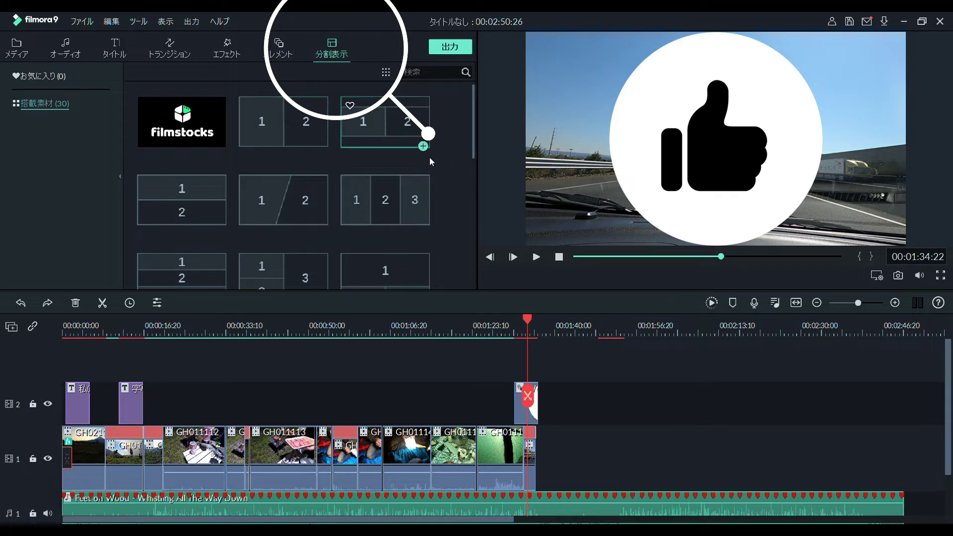
pyautogui.moveTo(312, 128); pyautogui.dragTo(657, 394)
pyautogui.doubleClick(657, 394)
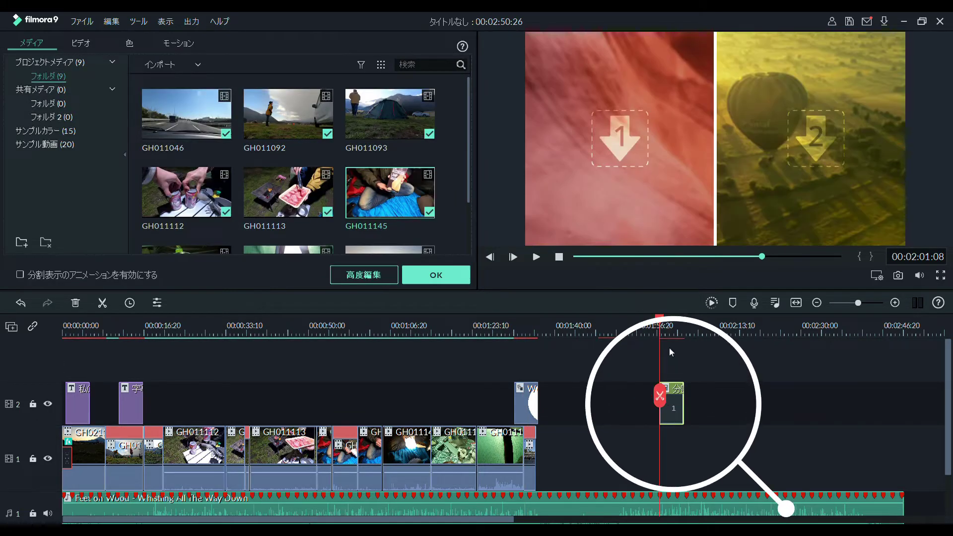
# Fill split-screen pane 1 with GH011092 and pane 2 with GH011113, and accept the split screen
pyautogui.moveTo(288, 116); pyautogui.dragTo(591, 133)
pyautogui.click(288, 192)
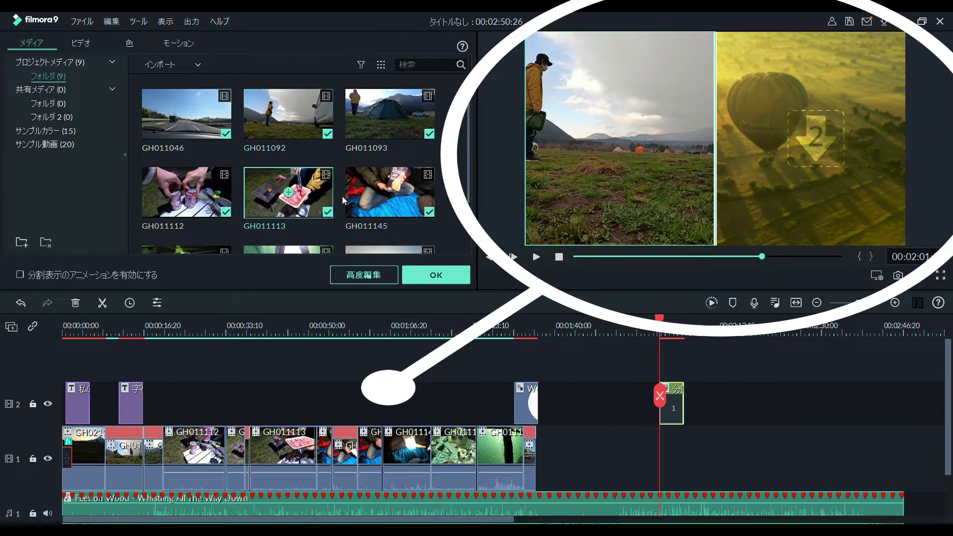
pyautogui.moveTo(821, 177); pyautogui.dragTo(821, 177)
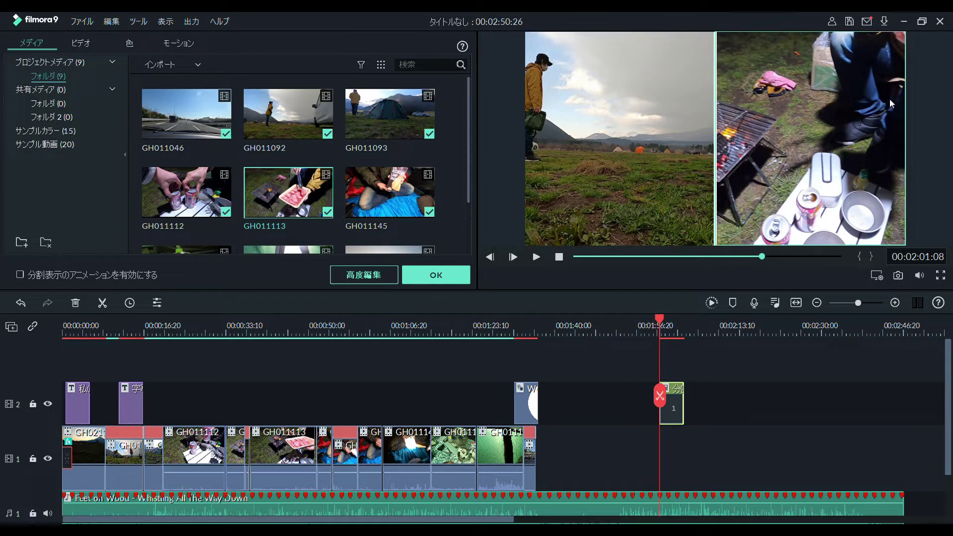
pyautogui.click(436, 275)
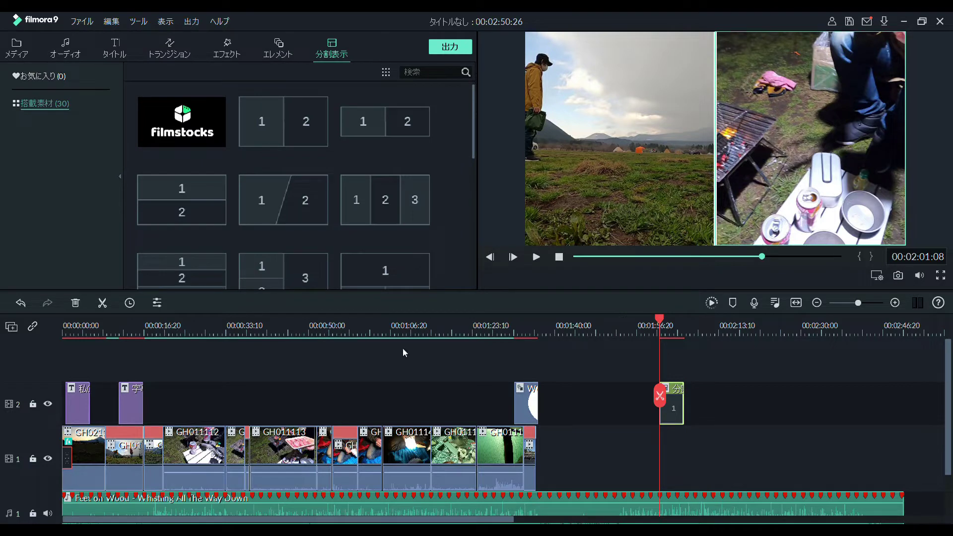
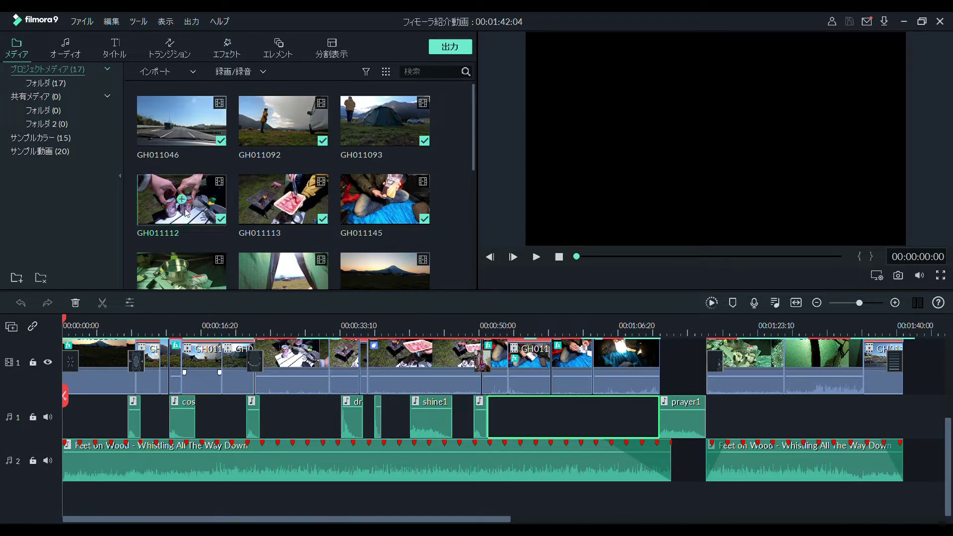
# Browse the sounds in the 私の音楽 audio category and look over the project's audio, video, title and element tracks
pyautogui.click(66, 49)
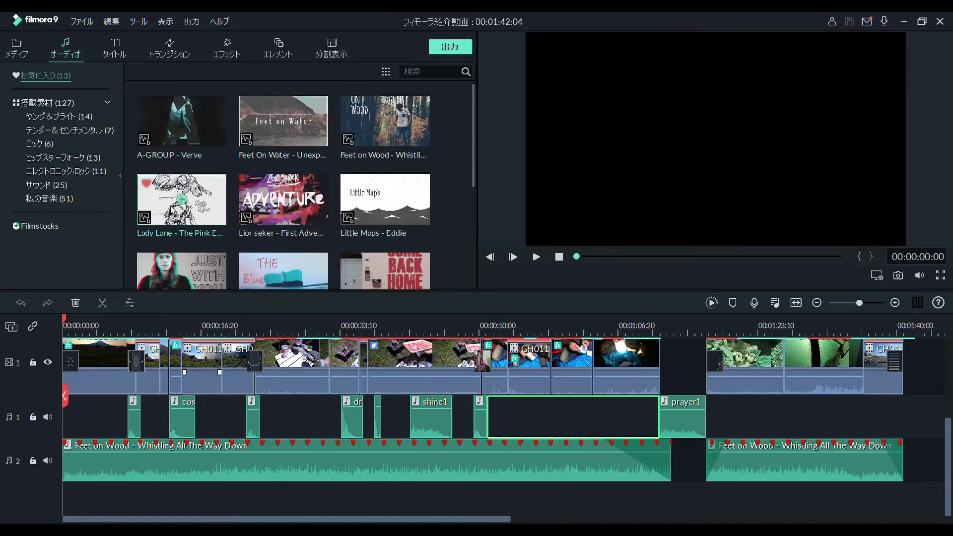
pyautogui.click(64, 205)
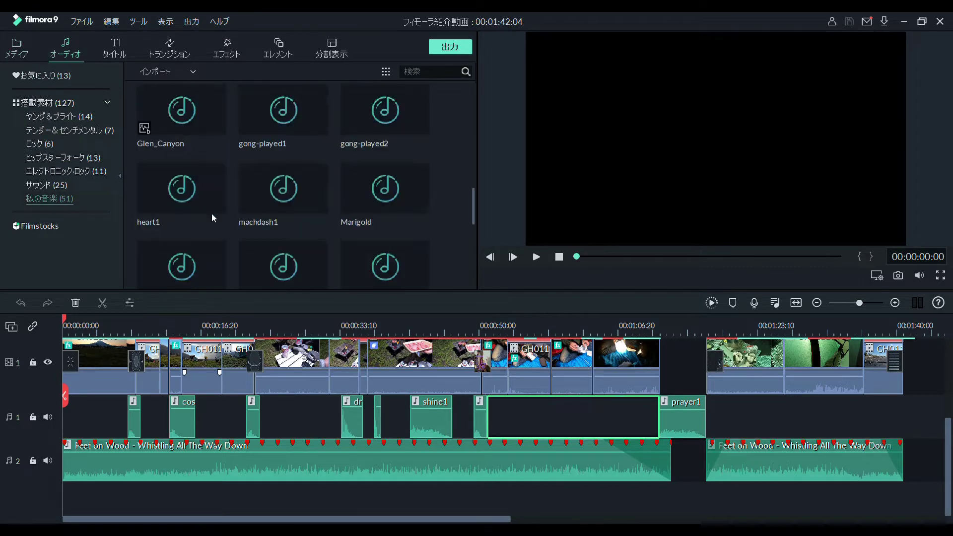
pyautogui.scroll(-10, 211, 213)
pyautogui.click(393, 362)
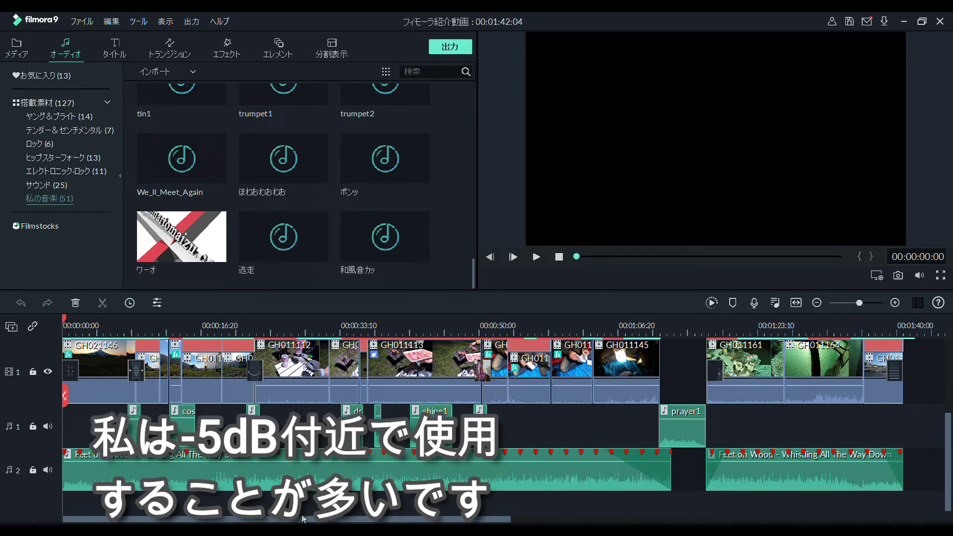
pyautogui.scroll(2, 455, 442)
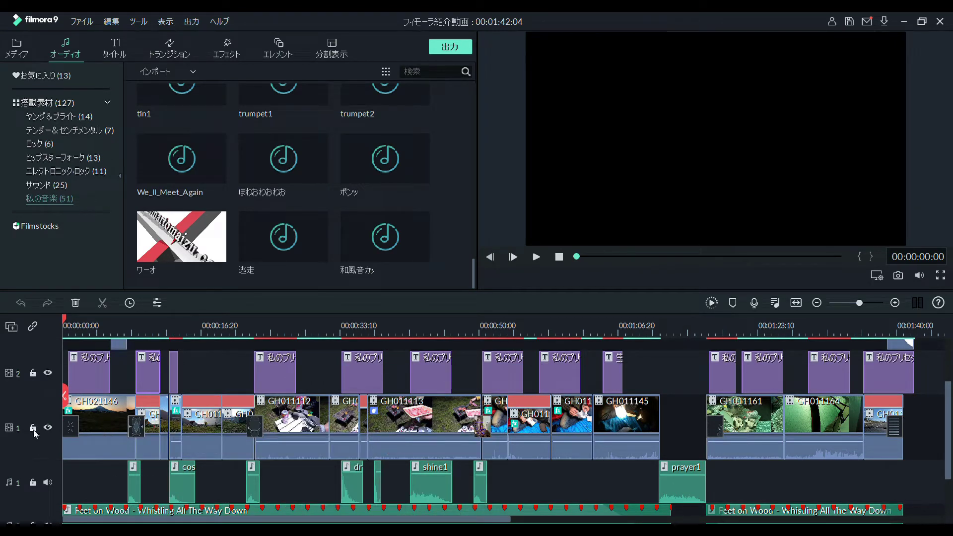
pyautogui.scroll(1, 17, 383)
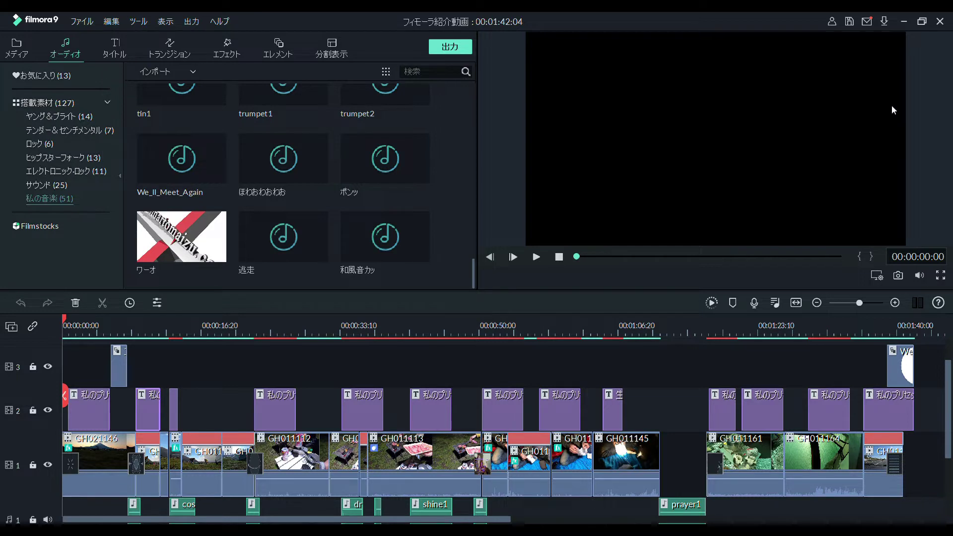
# Enlarge the preview area by moving the panel dividers, and check the preview in full screen
pyautogui.moveTo(900, 291); pyautogui.dragTo(901, 299)
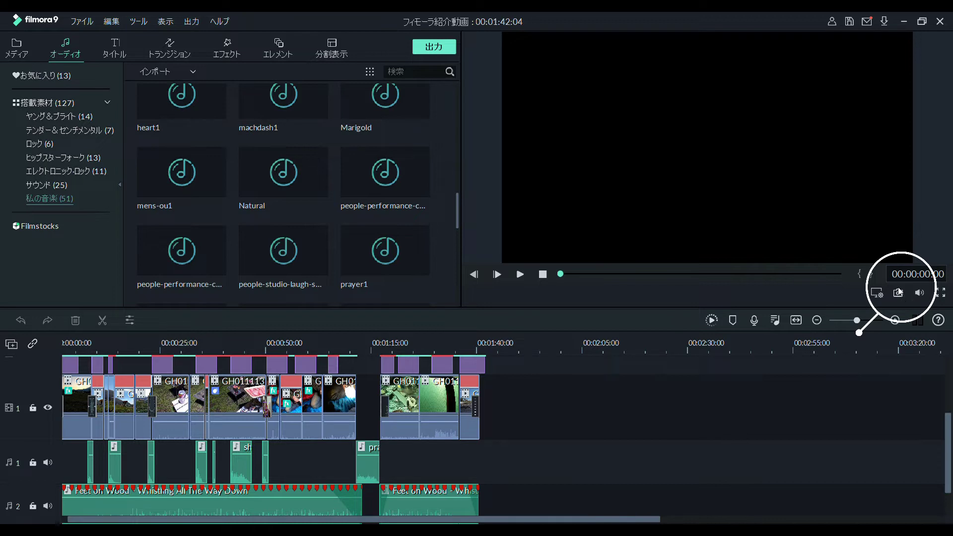
pyautogui.click(945, 296)
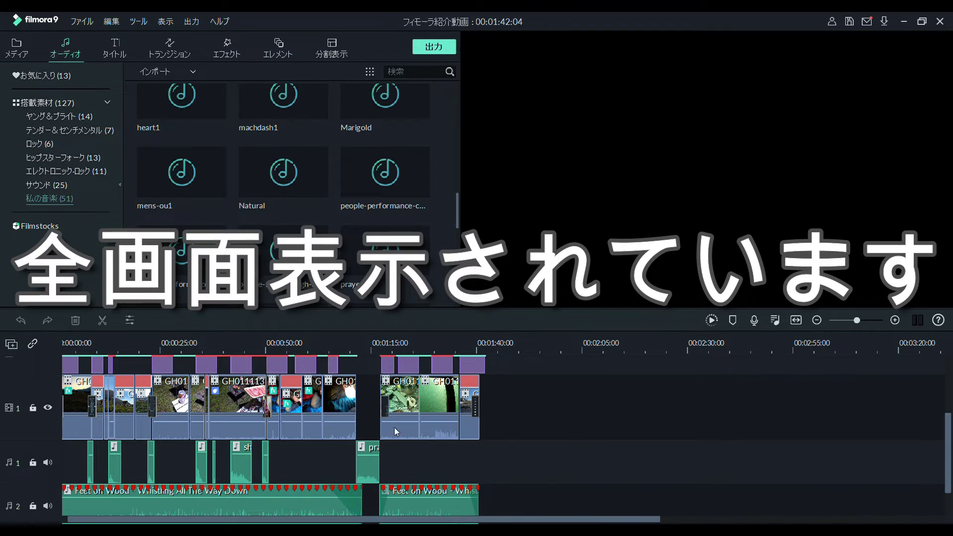
pyautogui.press('Escape')
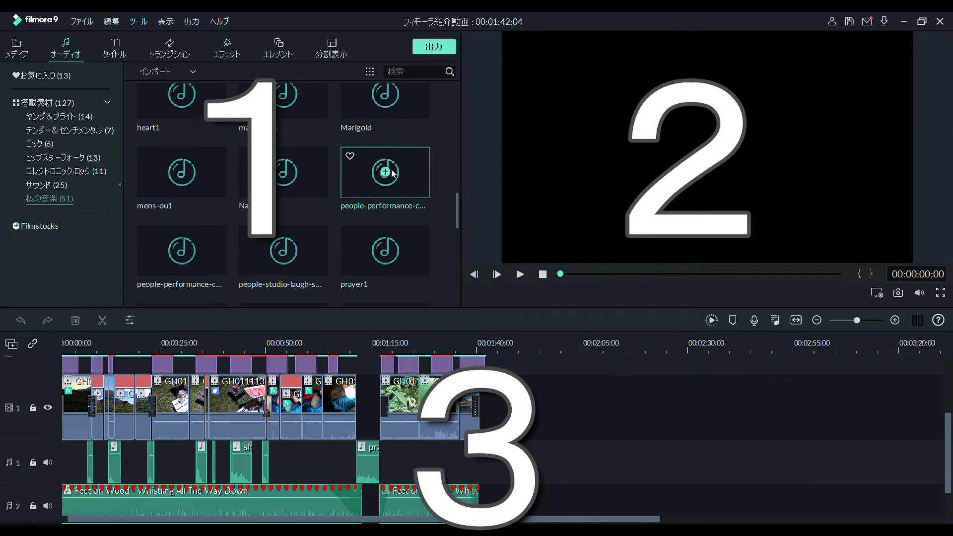
pyautogui.moveTo(466, 169); pyautogui.dragTo(481, 311)
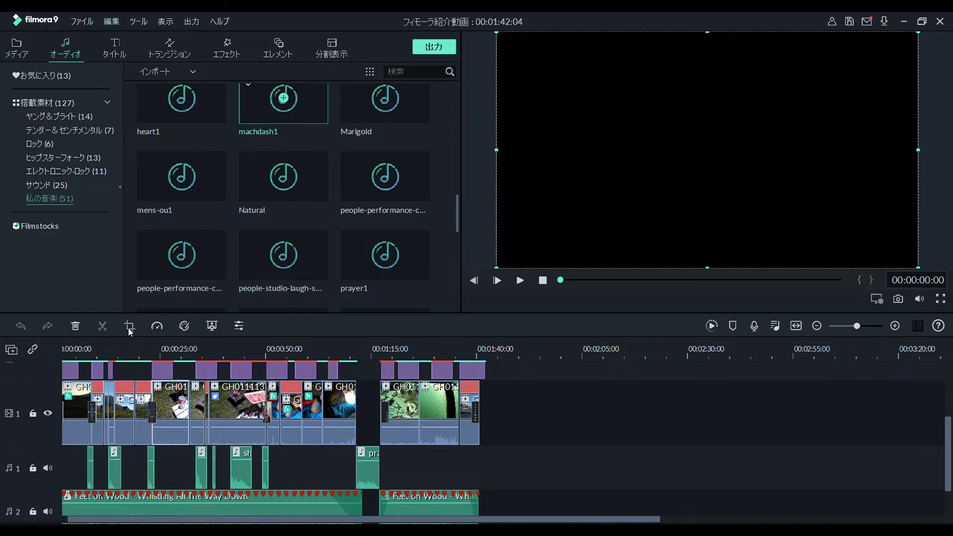
# Open the crop and zoom settings of GH011112, and play GH011113 to check its zoom
pyautogui.click(129, 332)
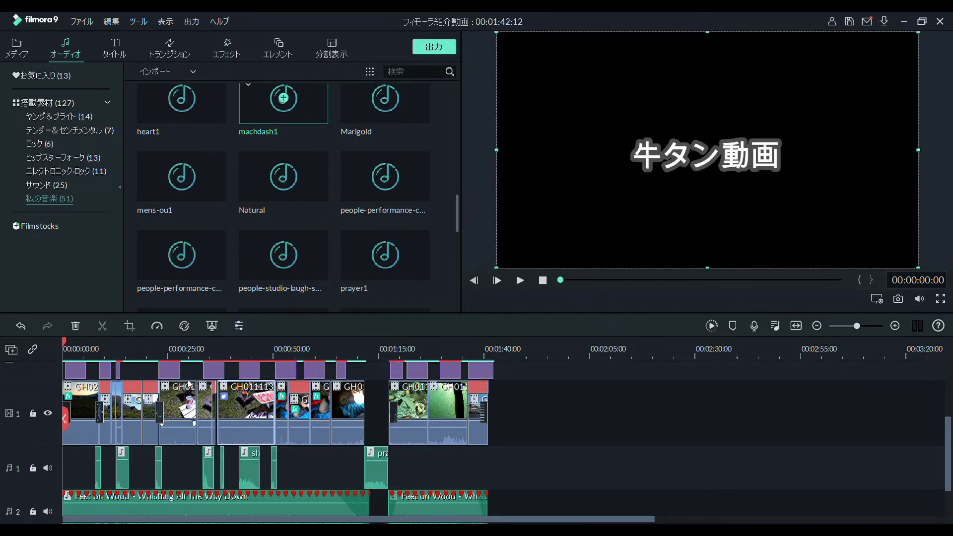
pyautogui.click(231, 343)
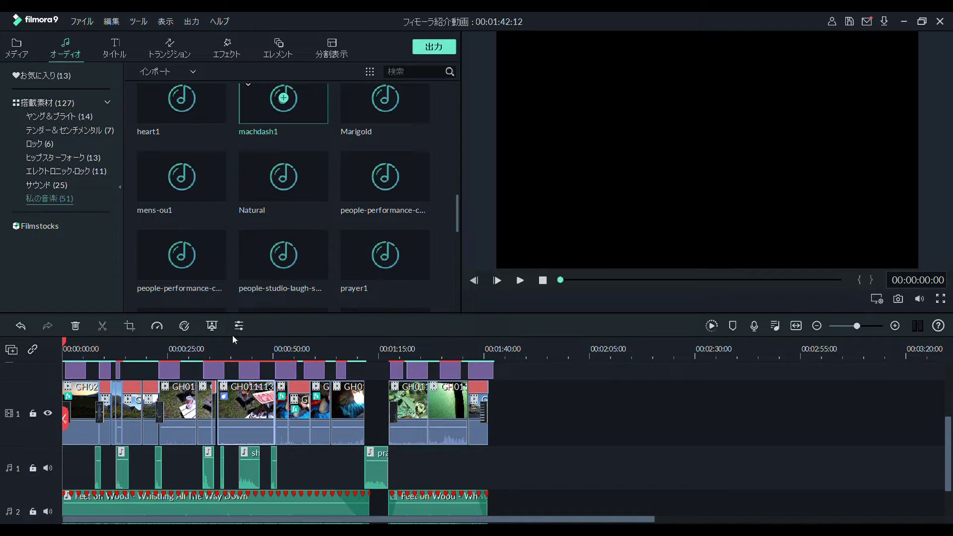
pyautogui.press('space')
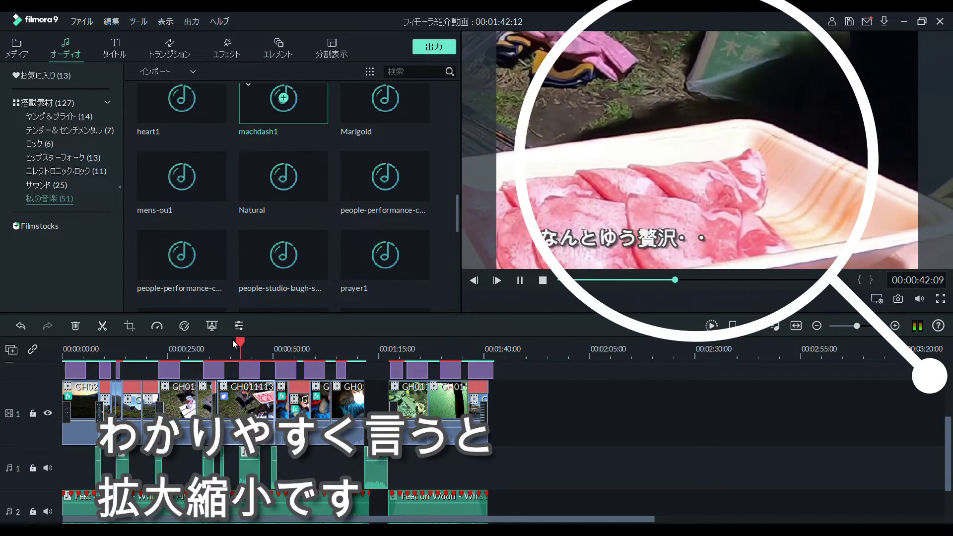
# Pause playback and look over the custom (カスタム) title presets
pyautogui.press('space')
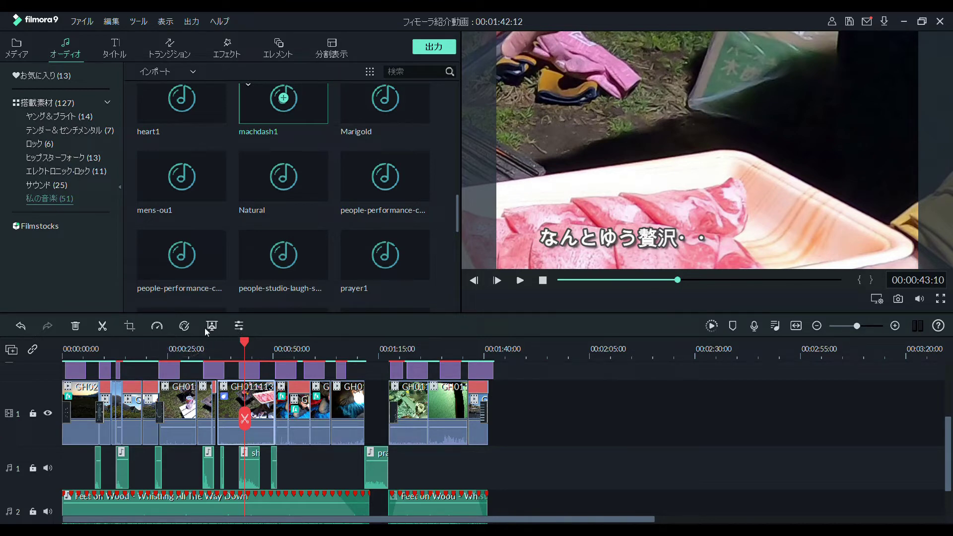
pyautogui.click(130, 44)
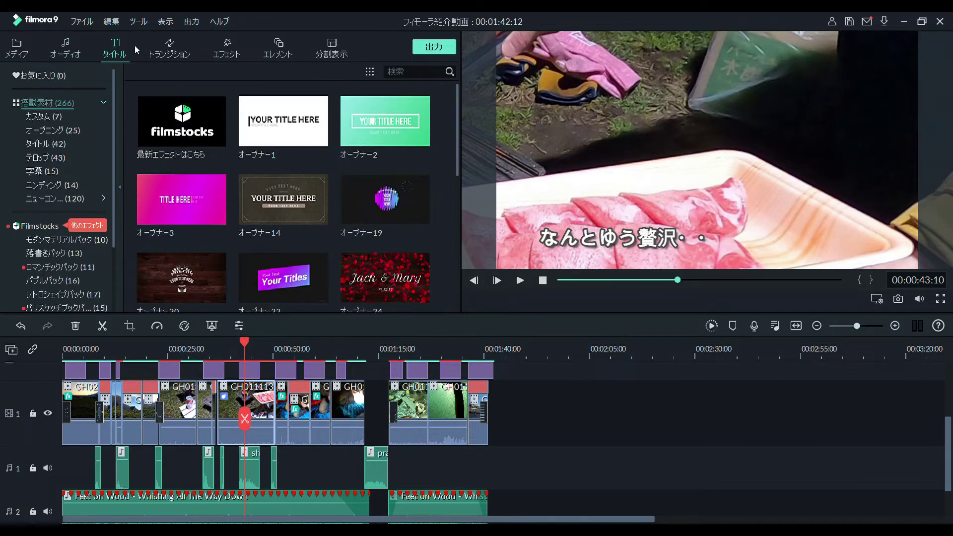
pyautogui.click(59, 121)
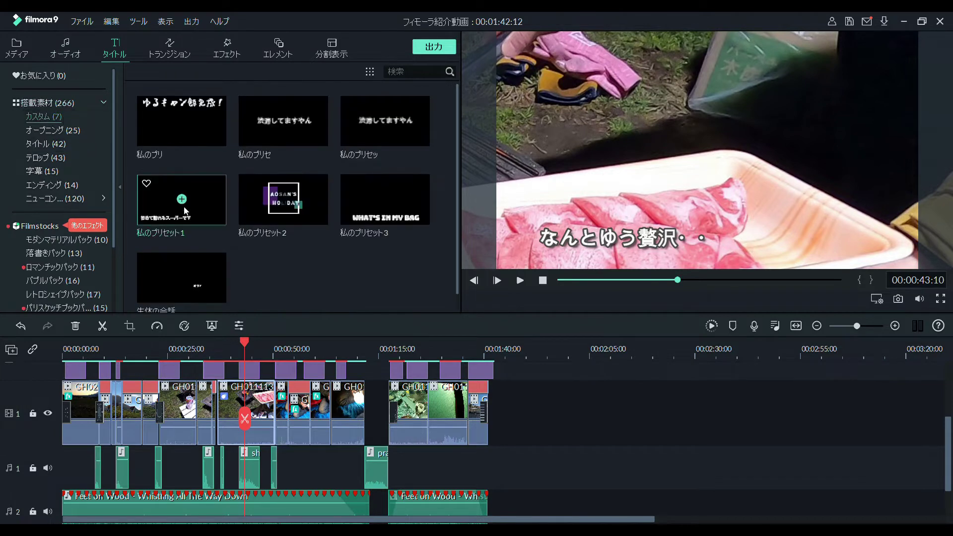
# Set the font size of the subtitle なんとゆう贅沢・・ over GH011113 to 64
pyautogui.click(248, 370)
pyautogui.doubleClick(249, 371)
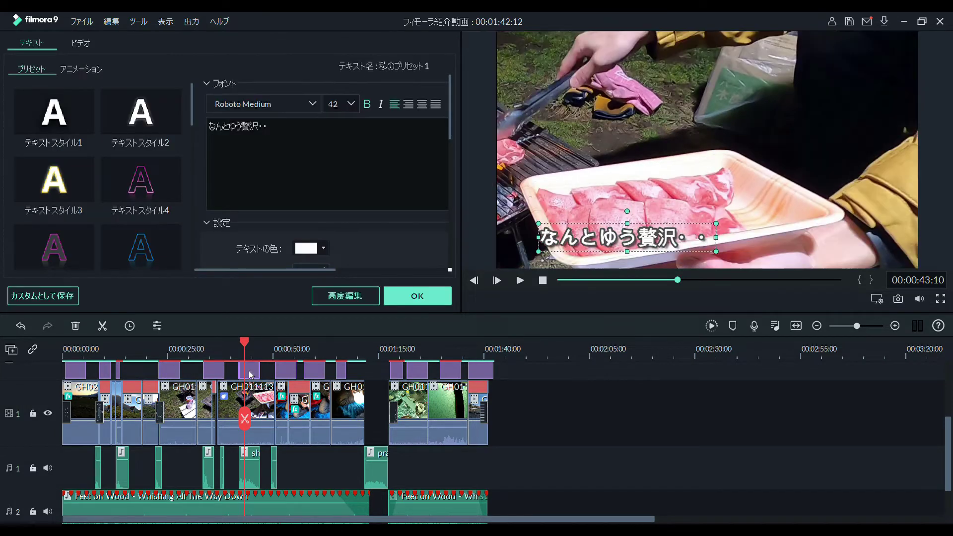
pyautogui.hotkey('ctrl', 'a')
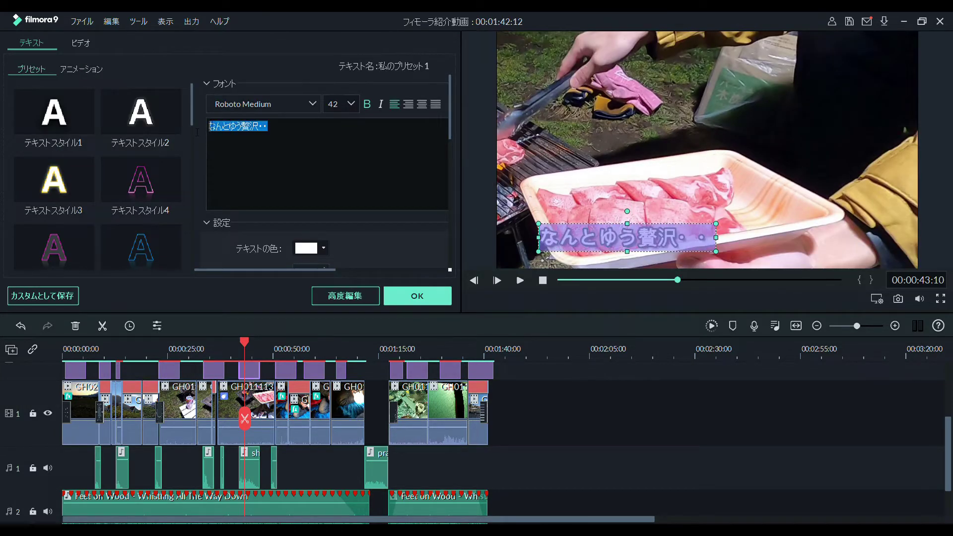
pyautogui.click(332, 104)
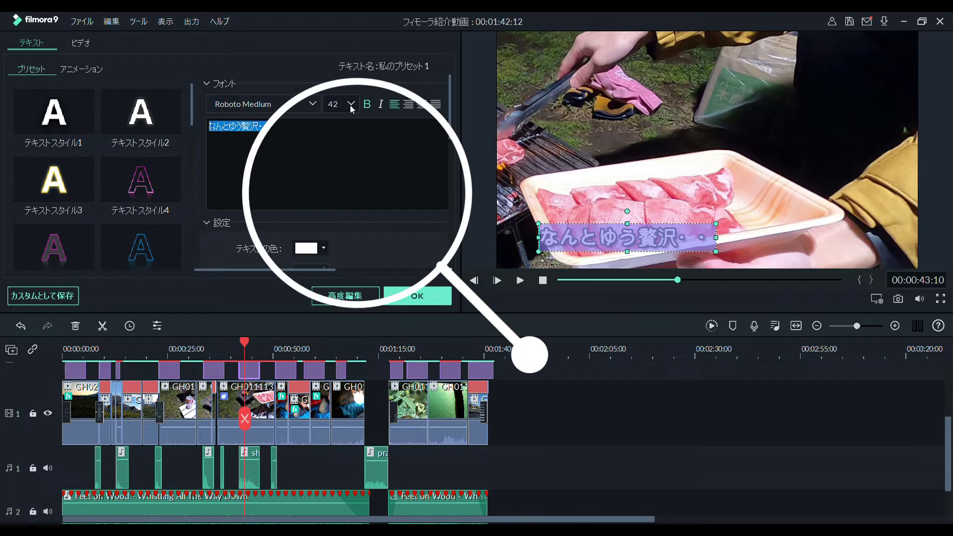
pyautogui.write('64')
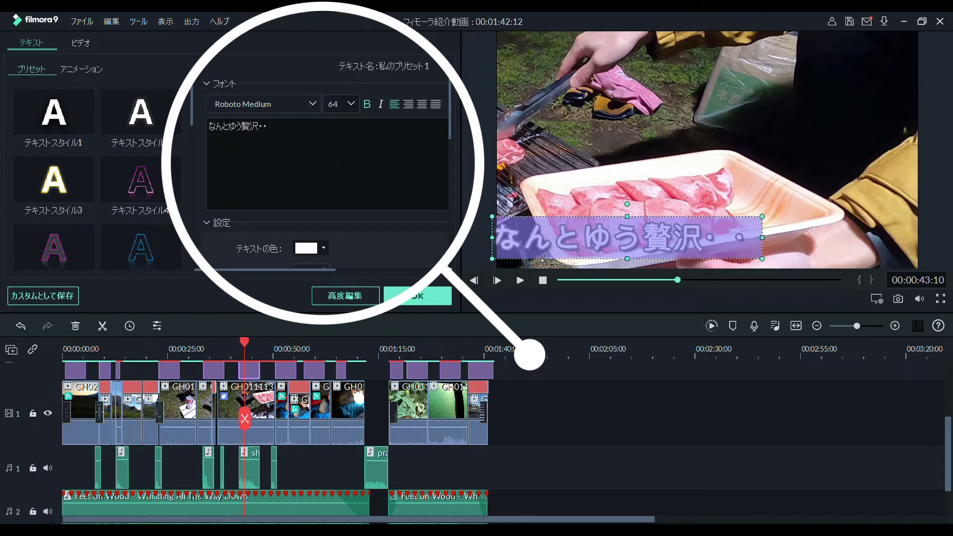
pyautogui.click(308, 105)
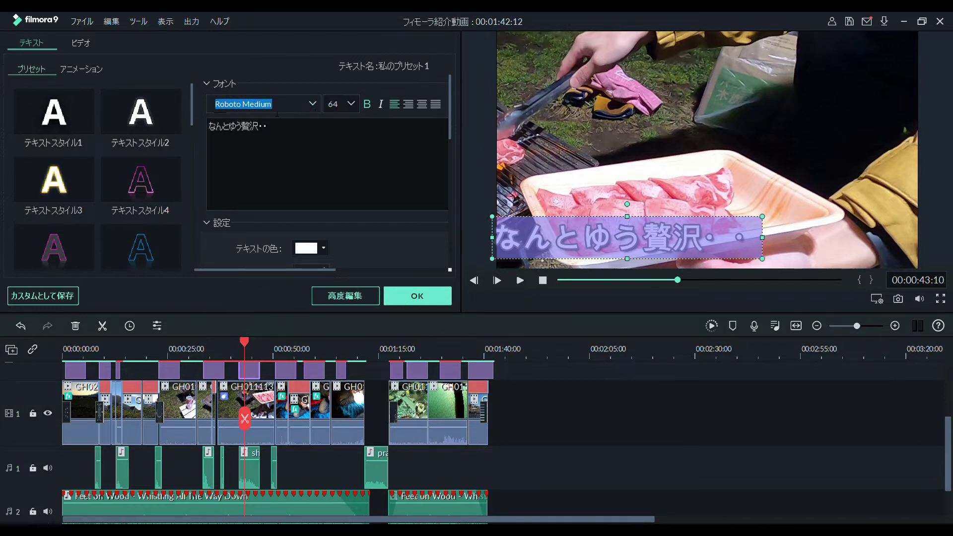
# Preview the フリップアップ2 text animation on the subtitle, and apply フリップダウン2 instead
pyautogui.click(95, 69)
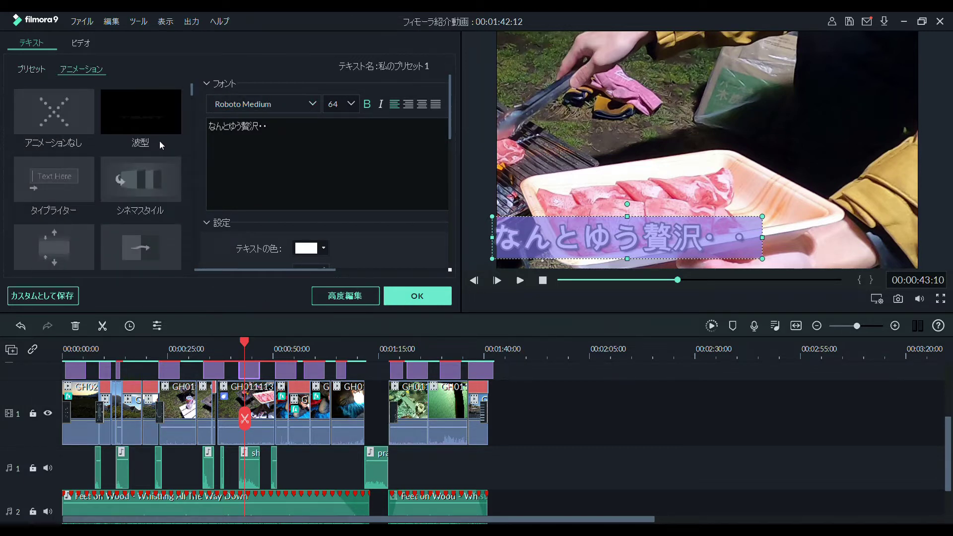
pyautogui.scroll(-5, 150, 197)
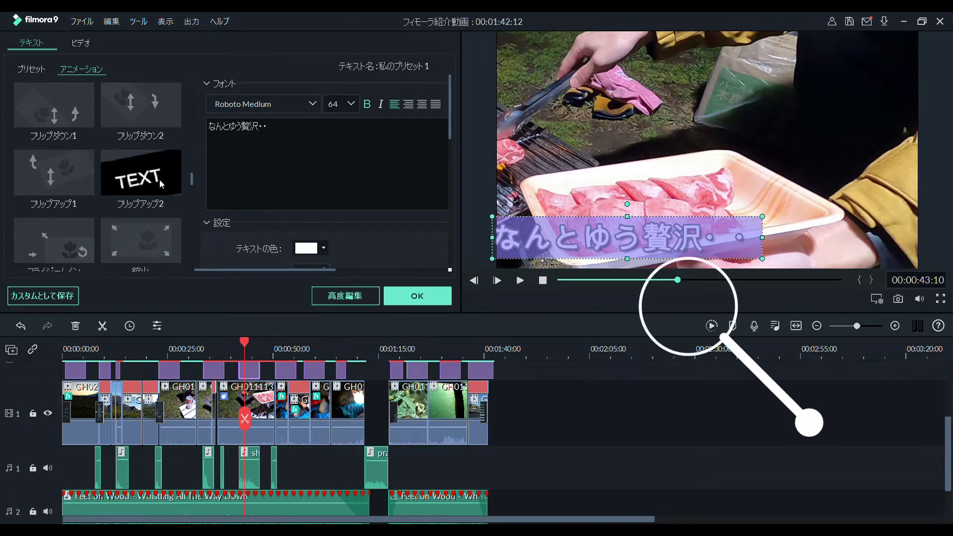
pyautogui.click(160, 180)
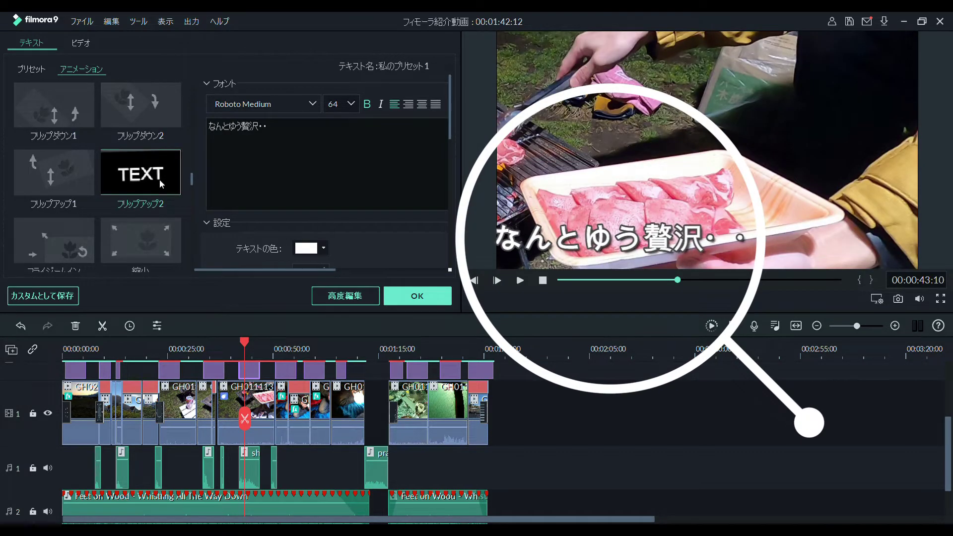
pyautogui.click(164, 114)
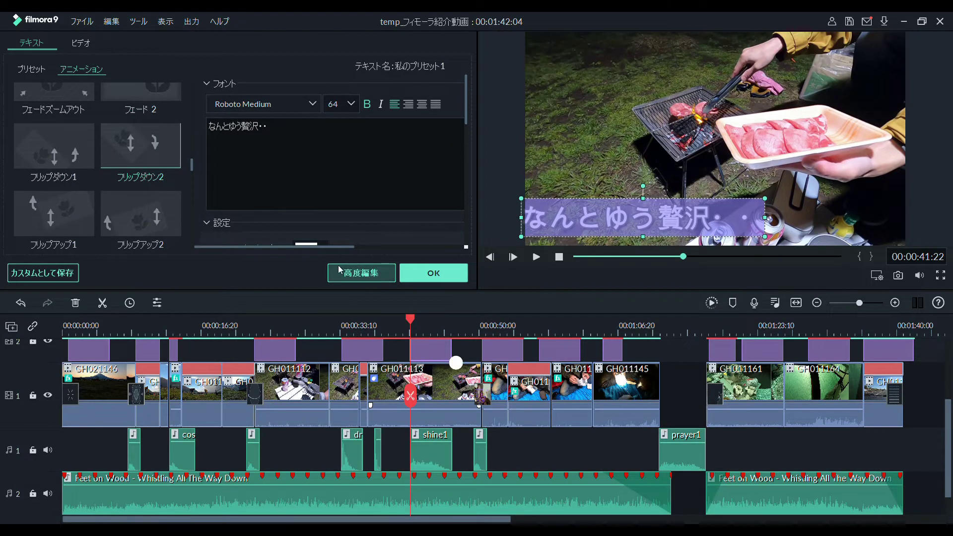
# Give the subtitle orange text with a thick light-blue outline in the advanced editor, accept it, and play the result
pyautogui.click(358, 273)
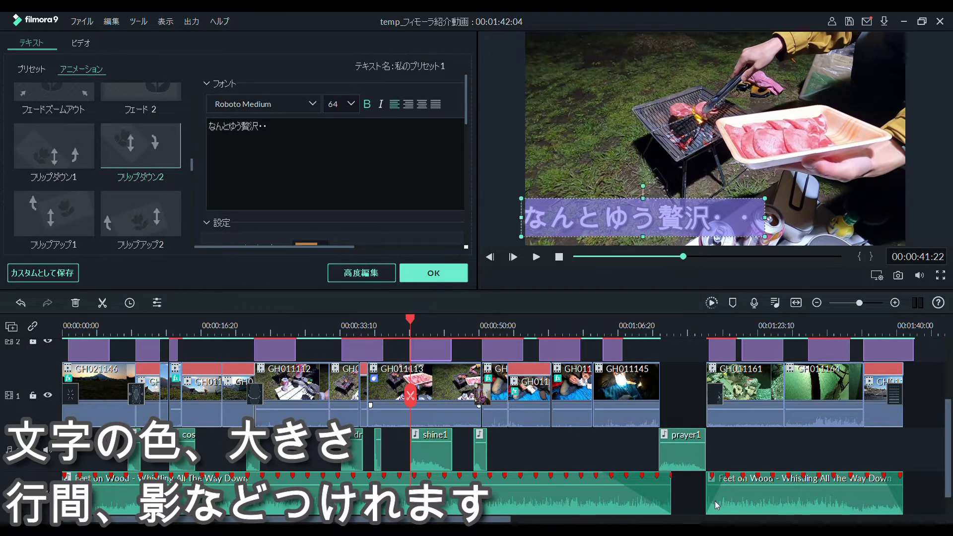
pyautogui.click(451, 277)
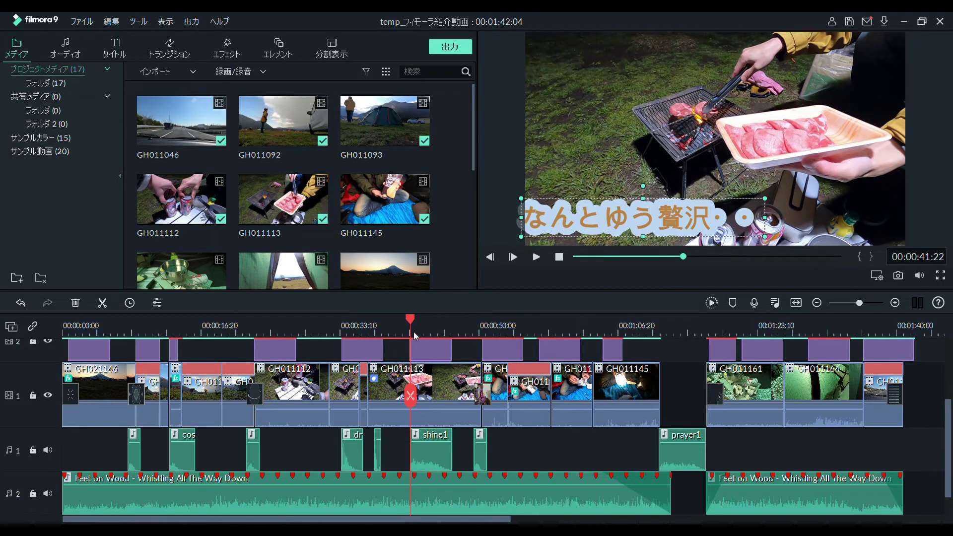
pyautogui.press('space')
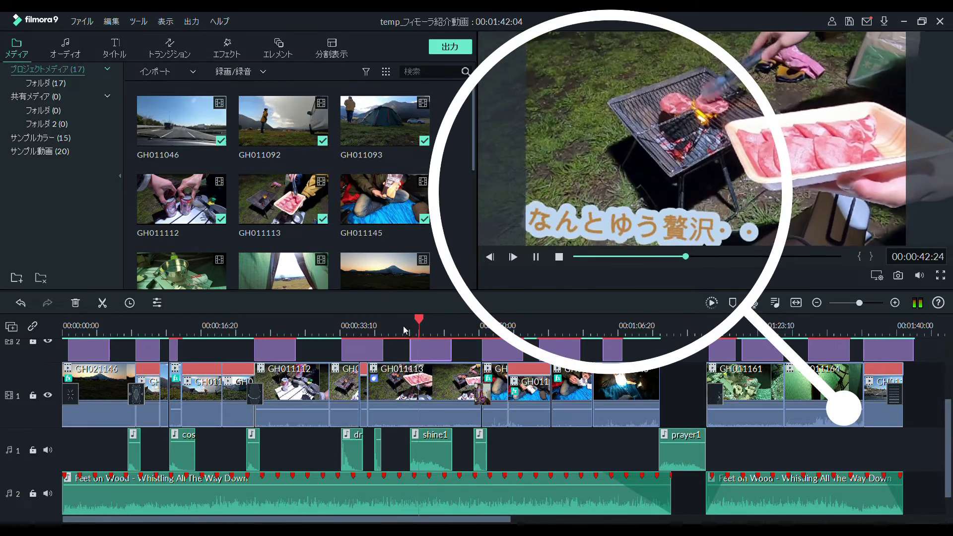
pyautogui.press('space')
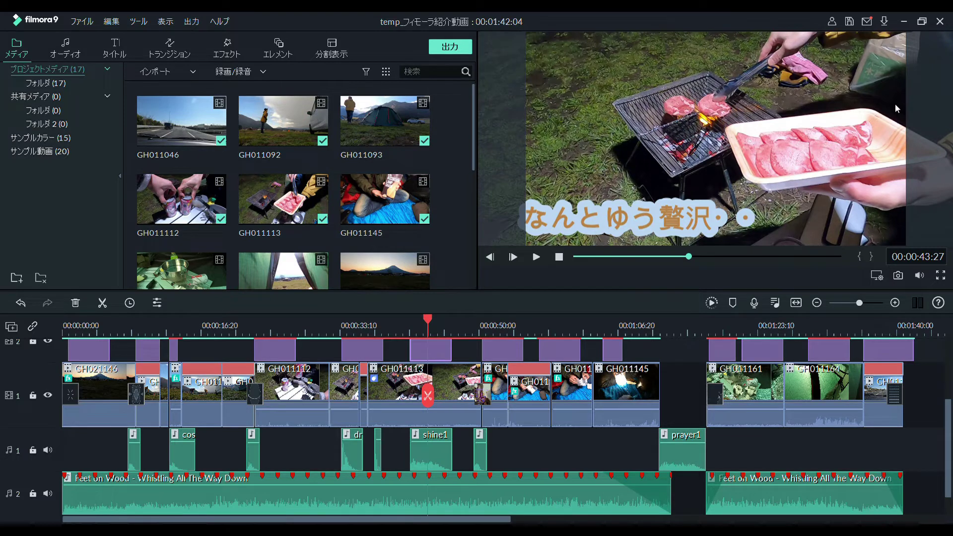
# Add a timeline marker at about 00:00:45:06 over GH011113, and align the playhead with it above the shine1 clip
pyautogui.hotkey('ctrl', 'z')
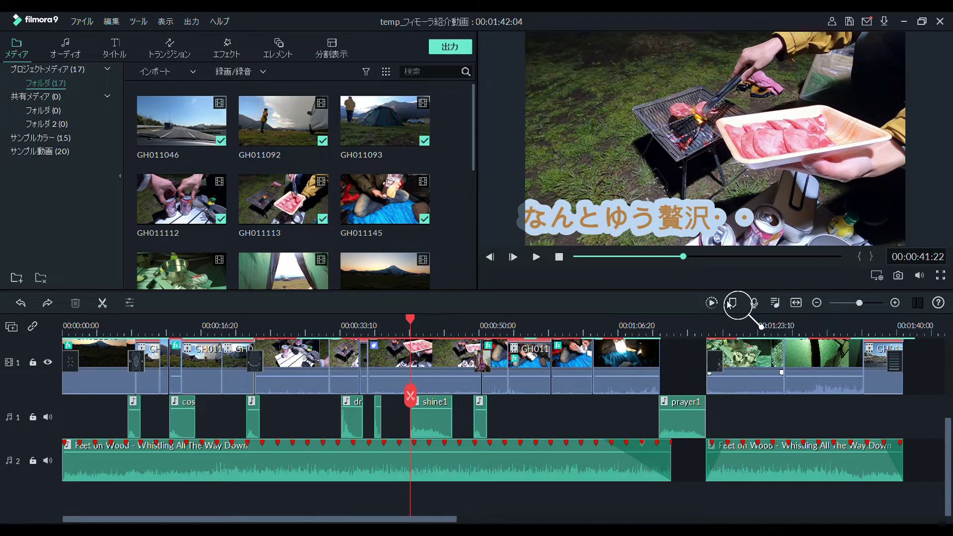
pyautogui.hotkey('ctrl', 'z')
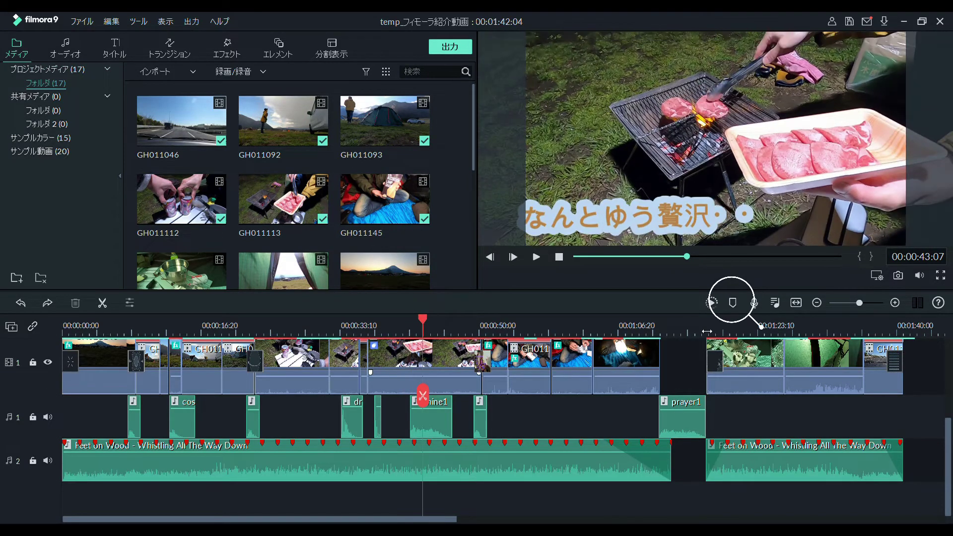
pyautogui.click(734, 303)
pyautogui.moveTo(424, 319); pyautogui.dragTo(466, 320)
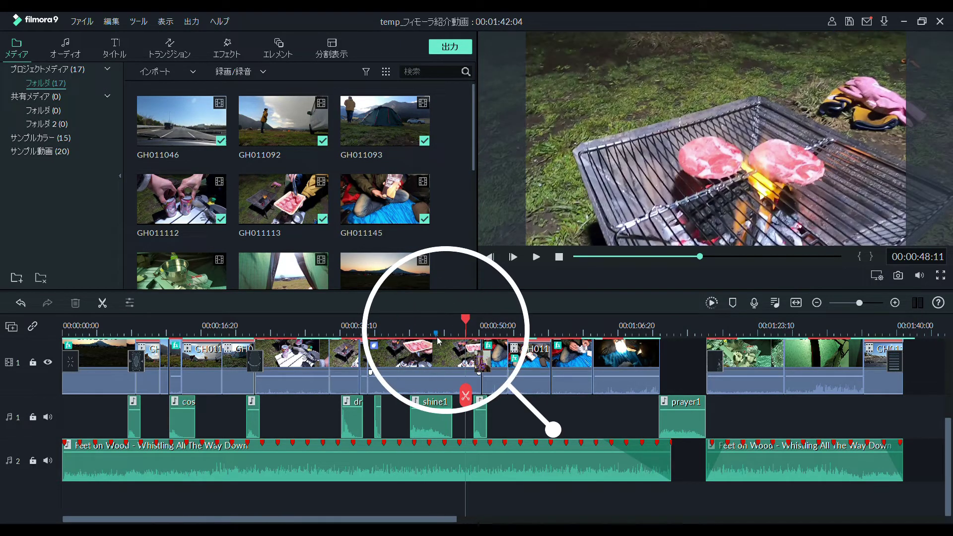
pyautogui.click(439, 417)
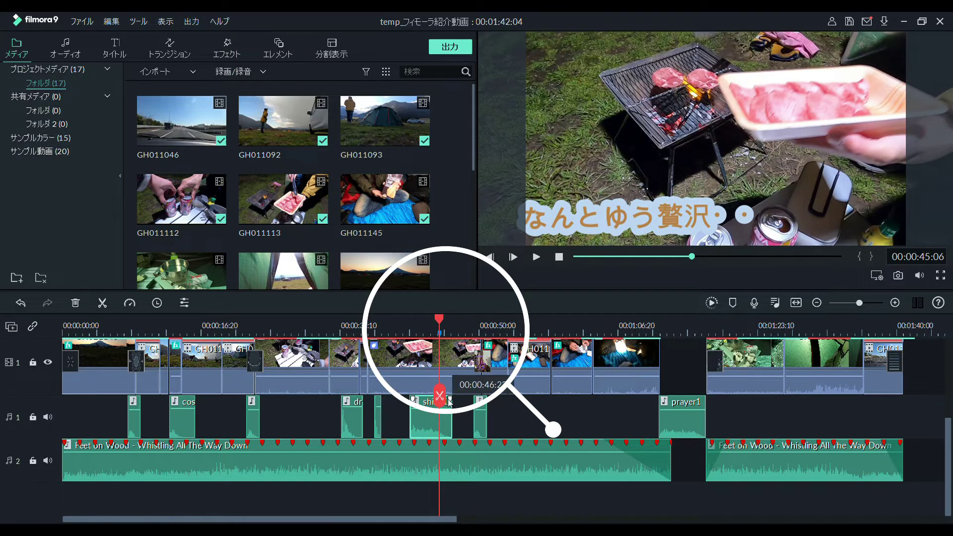
pyautogui.moveTo(450, 403)
pyautogui.mouseDown()
pyautogui.moveTo(457, 406)
pyautogui.moveTo(425, 406)
pyautogui.moveTo(452, 407)
pyautogui.mouseUp()
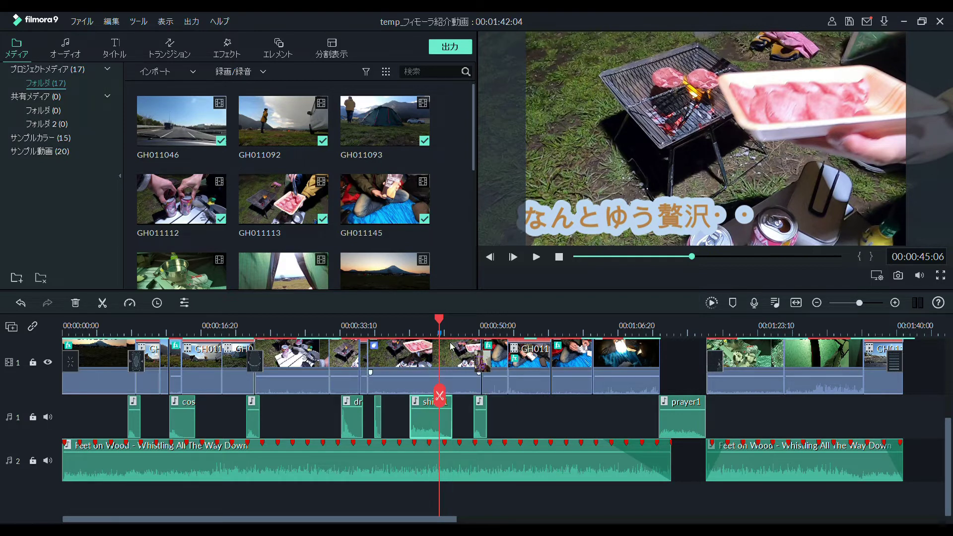
# Look over the volume, fade, pitch, equalizer and noise-removal settings of the shine1 sound clip
pyautogui.moveTo(440, 323); pyautogui.dragTo(495, 323)
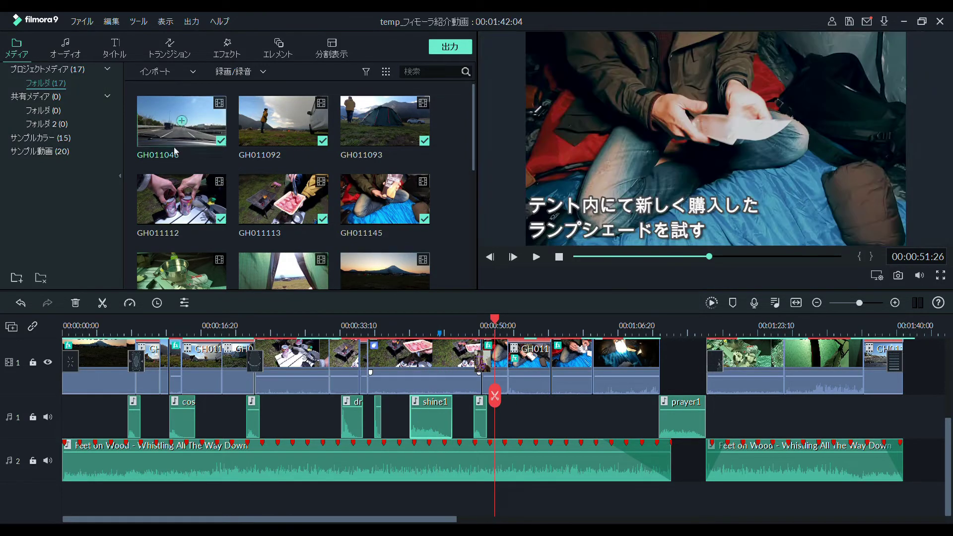
pyautogui.doubleClick(431, 427)
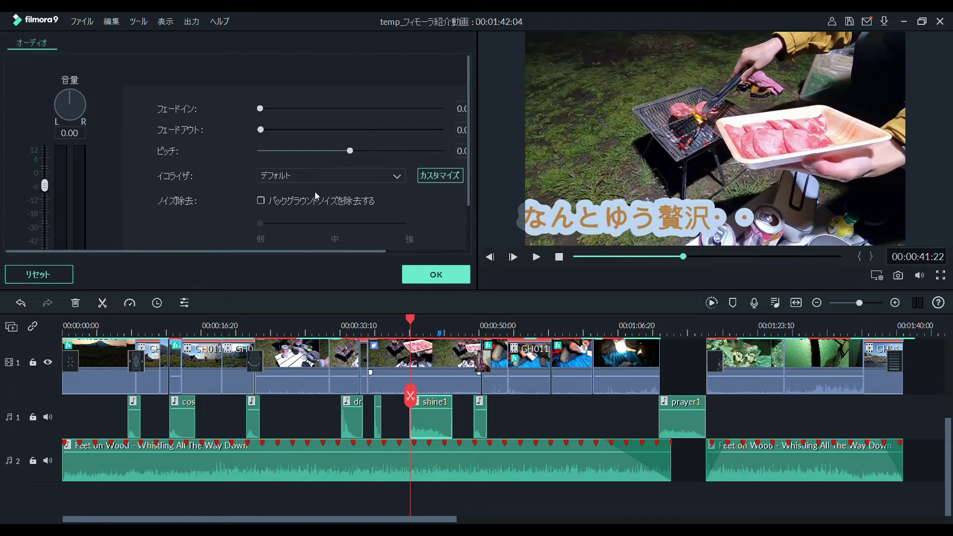
pyautogui.click(431, 276)
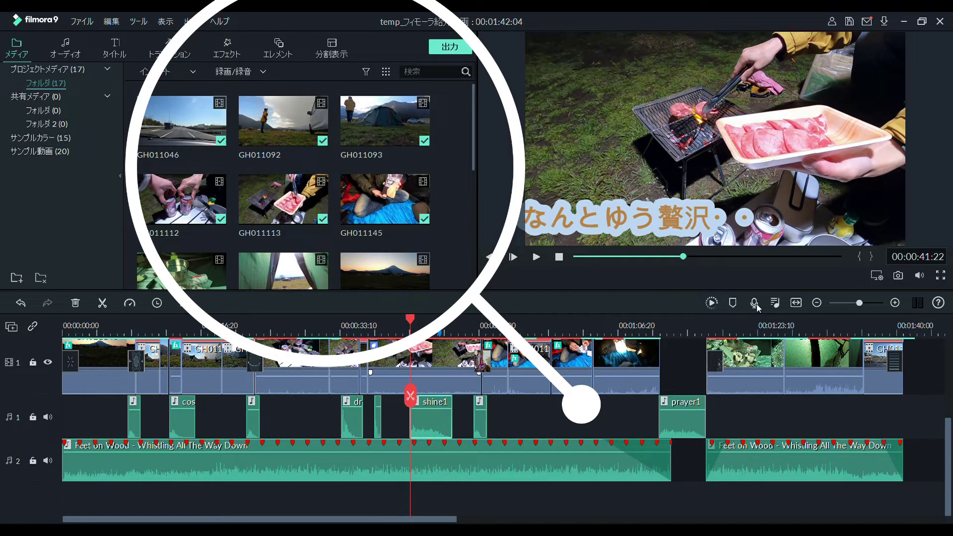
# Record a voice-over about 3 seconds long from about 00:00:55 on the timeline, and play it back
pyautogui.click(521, 334)
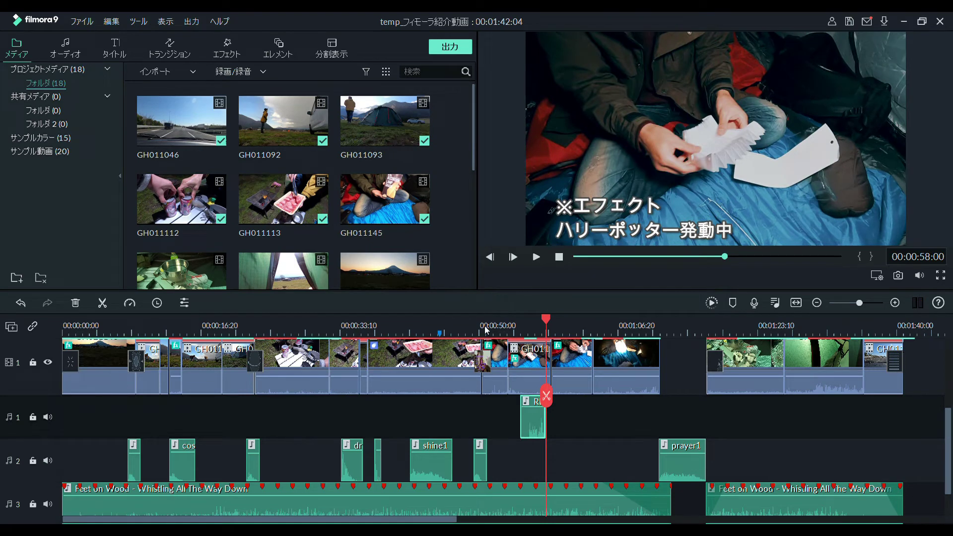
pyautogui.click(513, 325)
pyautogui.press('space')
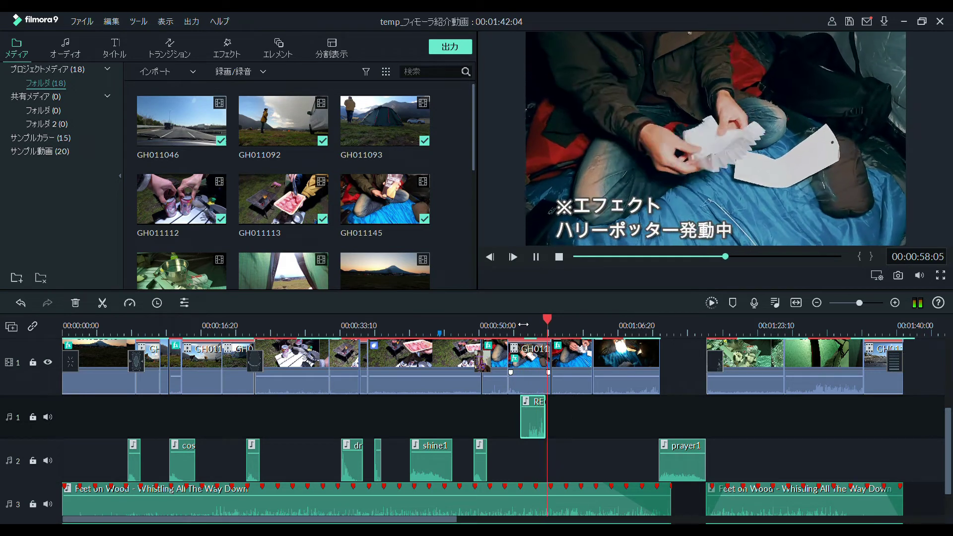
pyautogui.press('space')
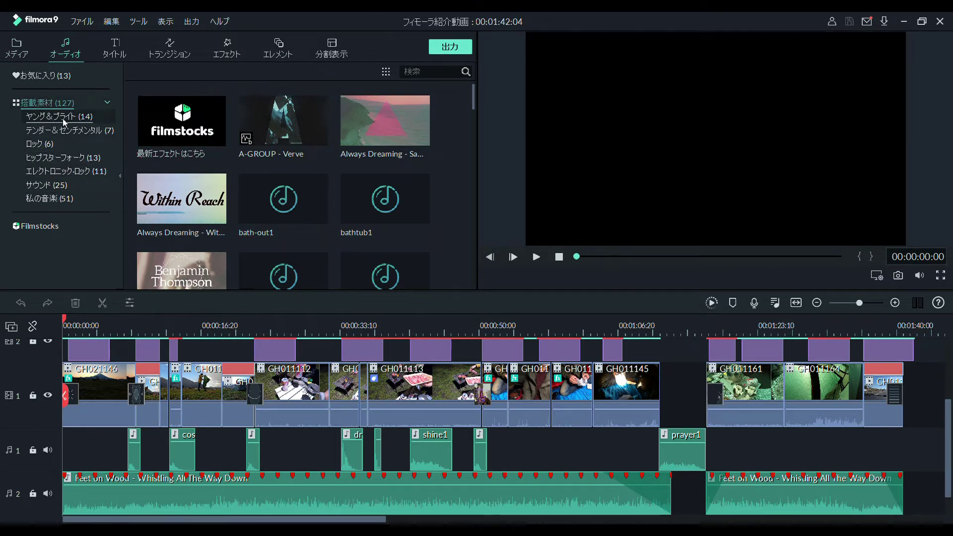
# Look through the built-in (搭載素材) audio and title collections
pyautogui.scroll(-10, 308, 186)
pyautogui.scroll(-3, 306, 181)
pyautogui.scroll(13, 298, 173)
pyautogui.click(114, 48)
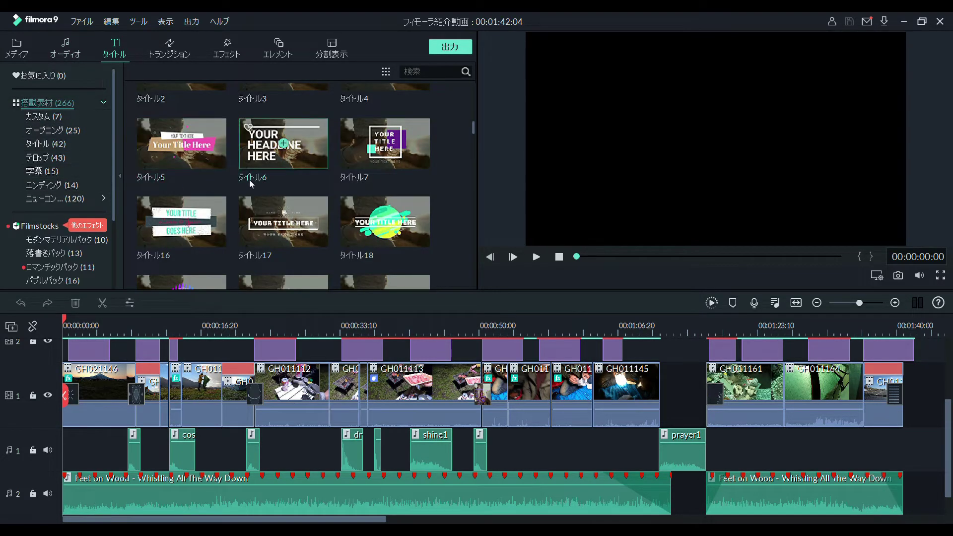
pyautogui.scroll(-15, 249, 180)
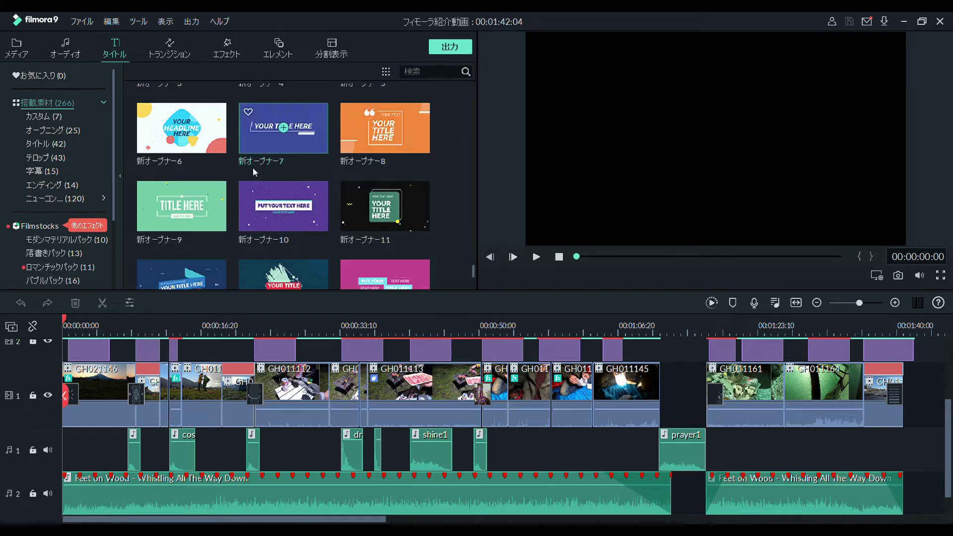
pyautogui.scroll(-8, 251, 163)
pyautogui.scroll(6, 247, 156)
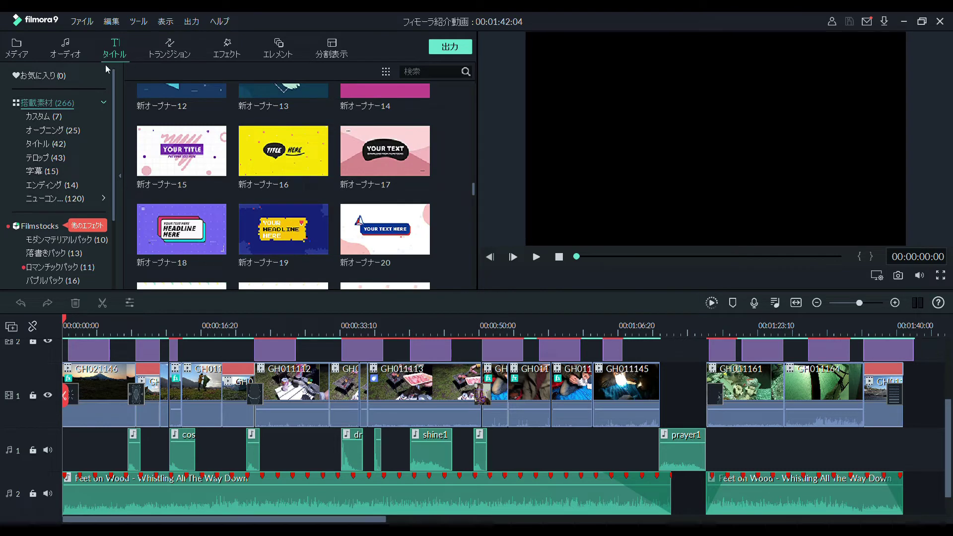
# Look through the complete built-in (搭載素材) transition collection
pyautogui.click(170, 48)
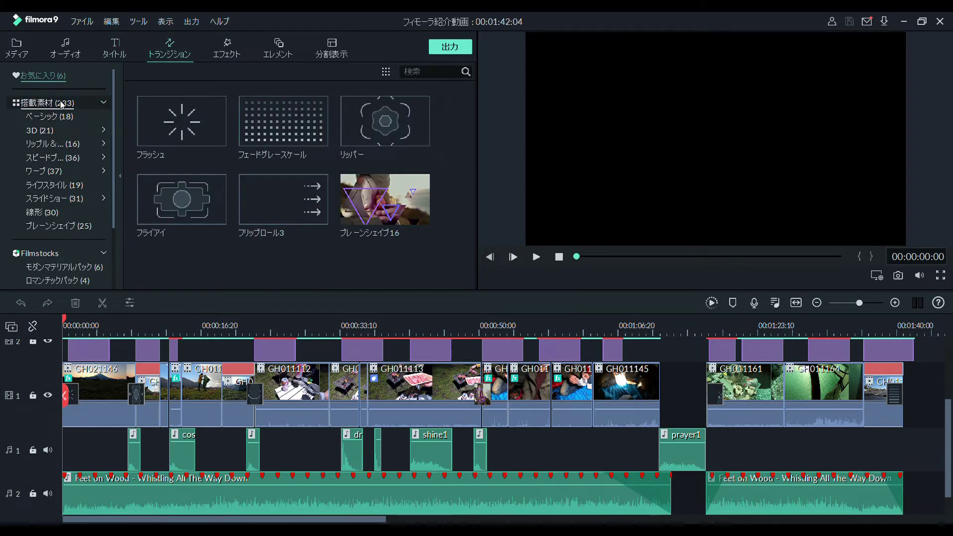
pyautogui.click(62, 103)
pyautogui.scroll(-15, 281, 176)
pyautogui.scroll(15, 280, 171)
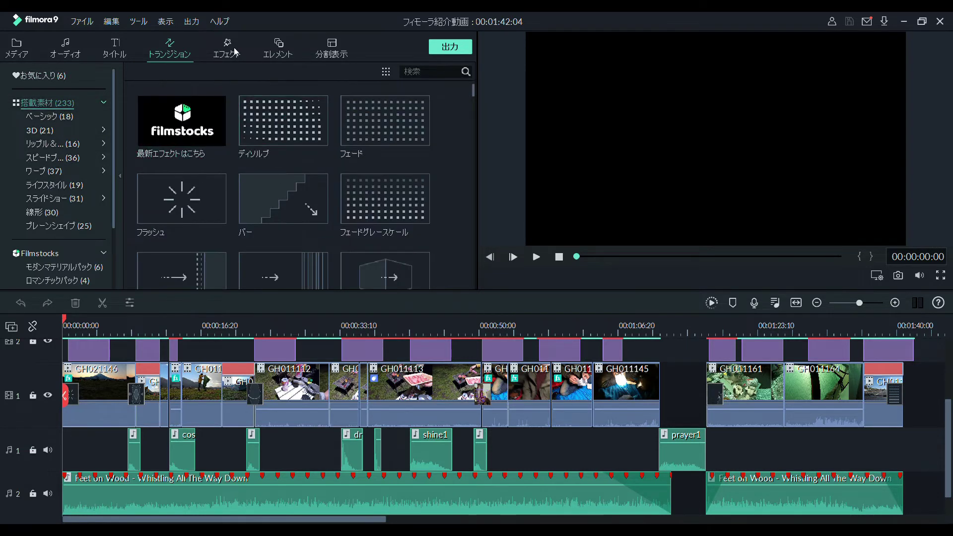
# Look through the built-in effects collection, and open the project's export settings
pyautogui.click(229, 49)
pyautogui.scroll(-5, 289, 183)
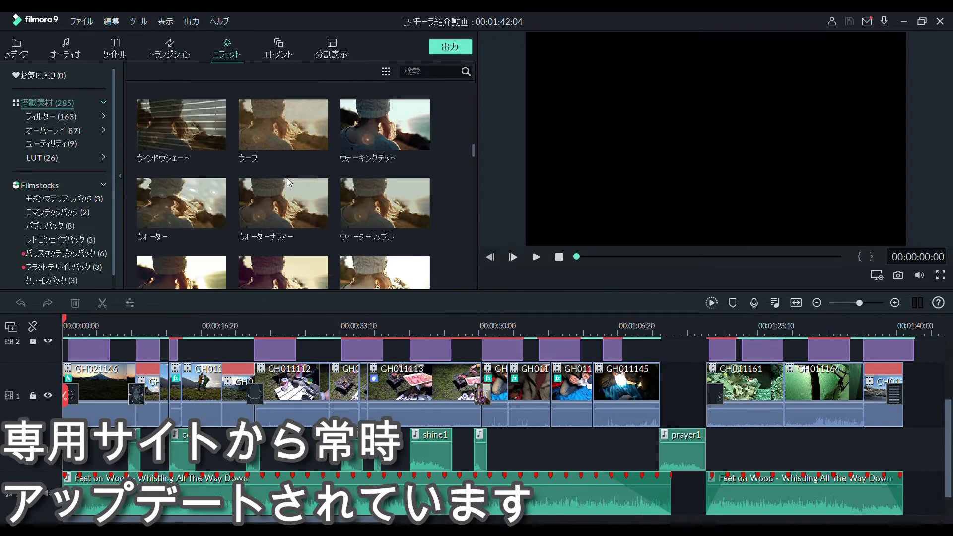
pyautogui.scroll(5, 289, 182)
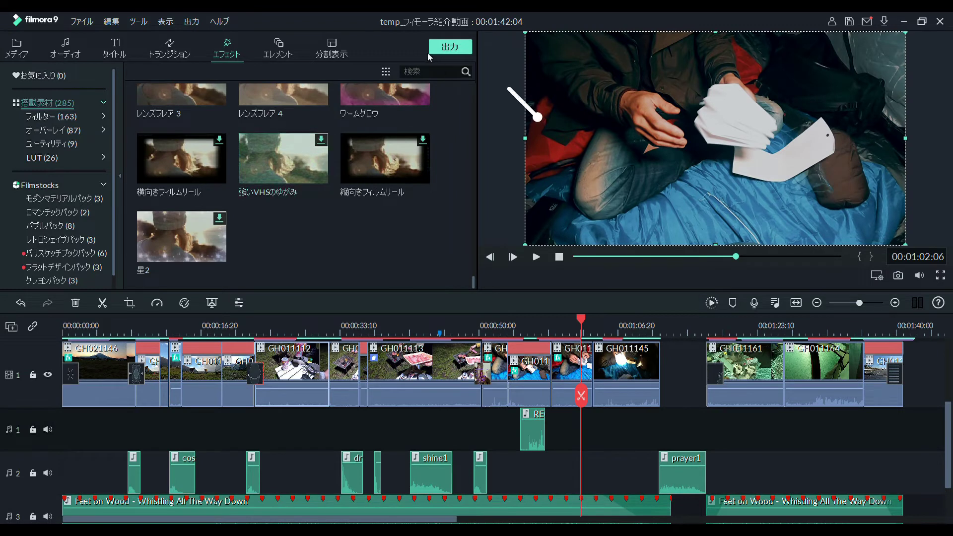
pyautogui.click(454, 48)
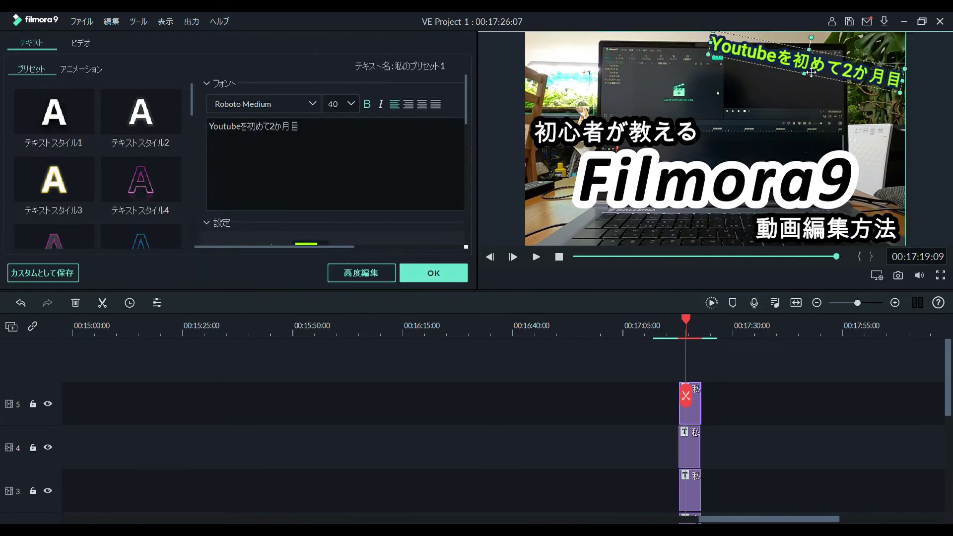
# Accept the Youtubeを初めて2か月目 title, and take a snapshot of the thumbnail frame at about 00:17:42:08
pyautogui.click(442, 275)
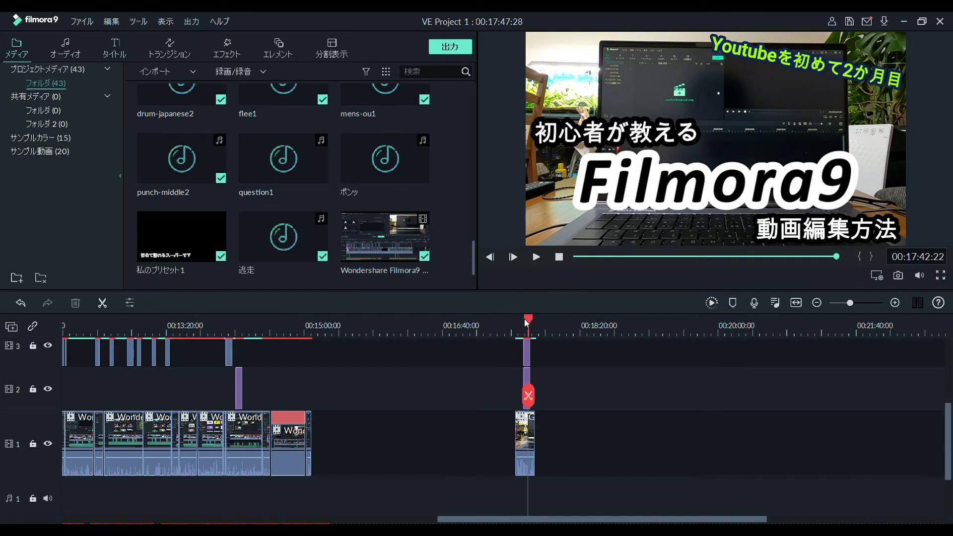
pyautogui.moveTo(529, 320)
pyautogui.mouseDown()
pyautogui.moveTo(502, 318)
pyautogui.moveTo(564, 320)
pyautogui.moveTo(529, 323)
pyautogui.mouseUp()
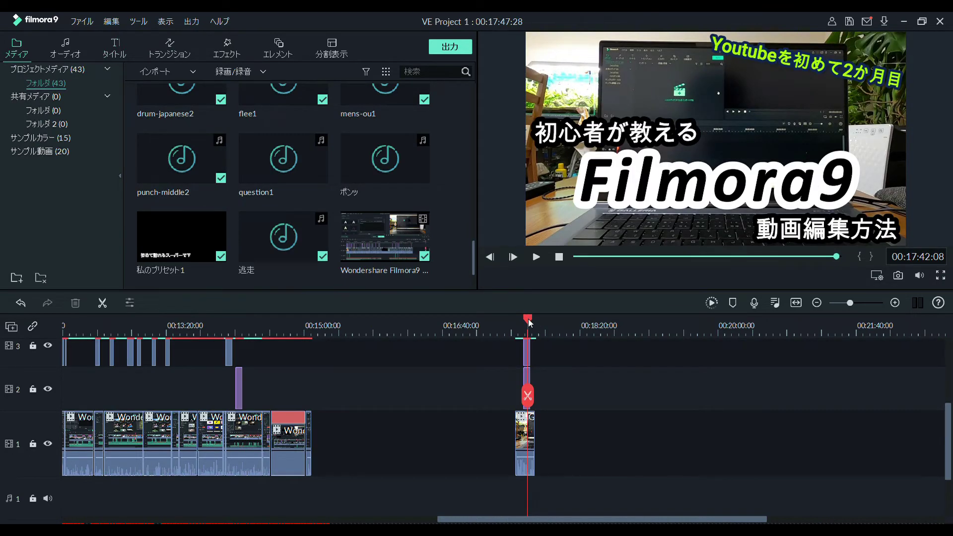
pyautogui.click(900, 279)
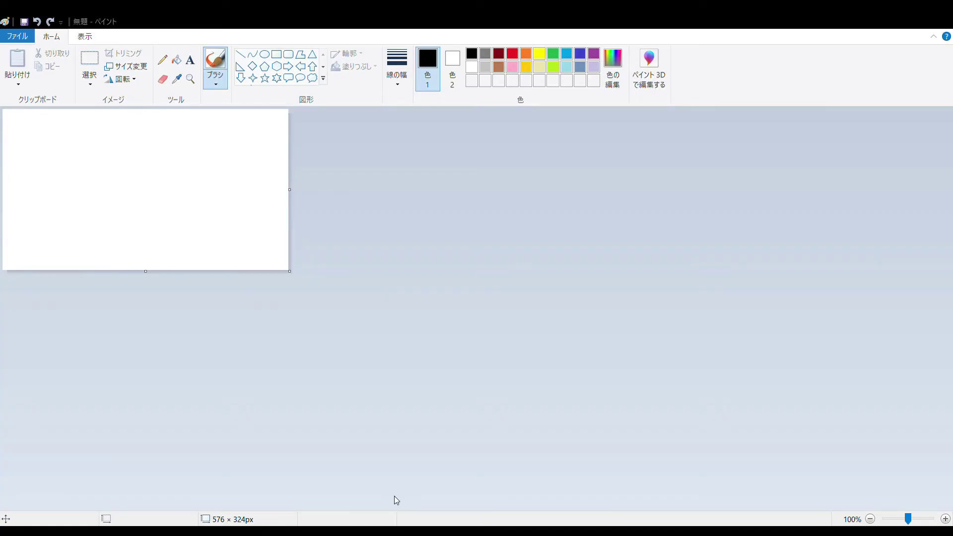
# Switch to Paint, place the captured thumbnail snapshot on the canvas, and look it over
pyautogui.moveTo(327, 509)
pyautogui.mouseDown()
pyautogui.moveTo(729, 217)
pyautogui.moveTo(639, 204)
pyautogui.moveTo(228, 204)
pyautogui.mouseUp()
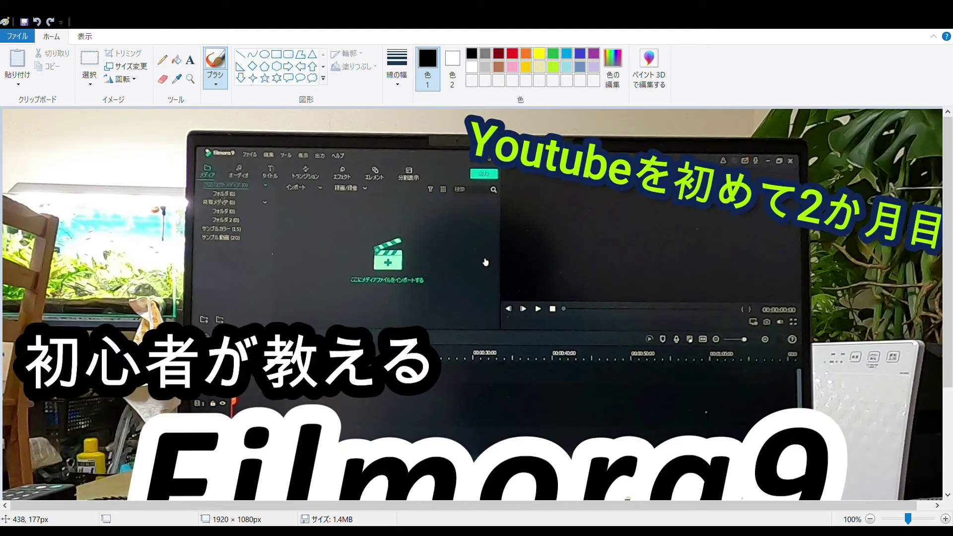
pyautogui.scroll(-3, 349, 280)
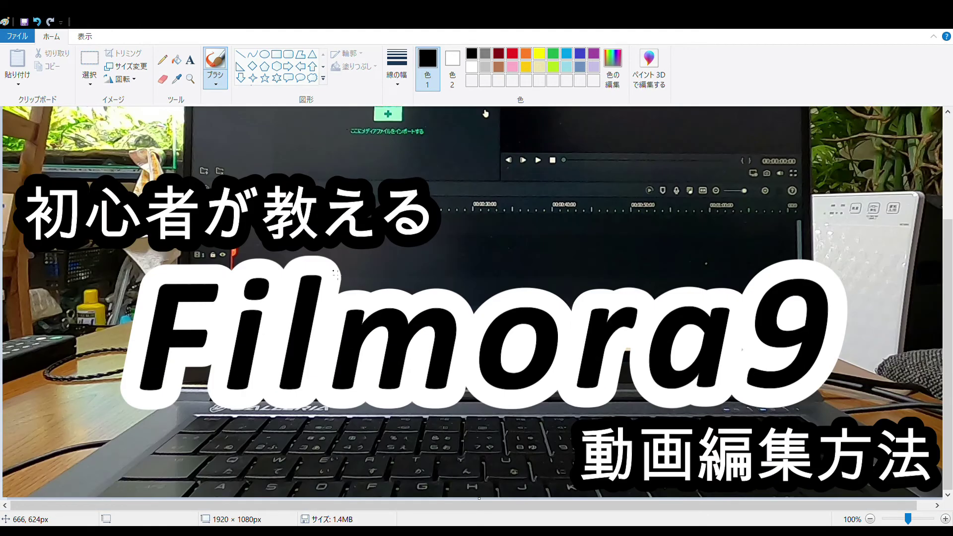